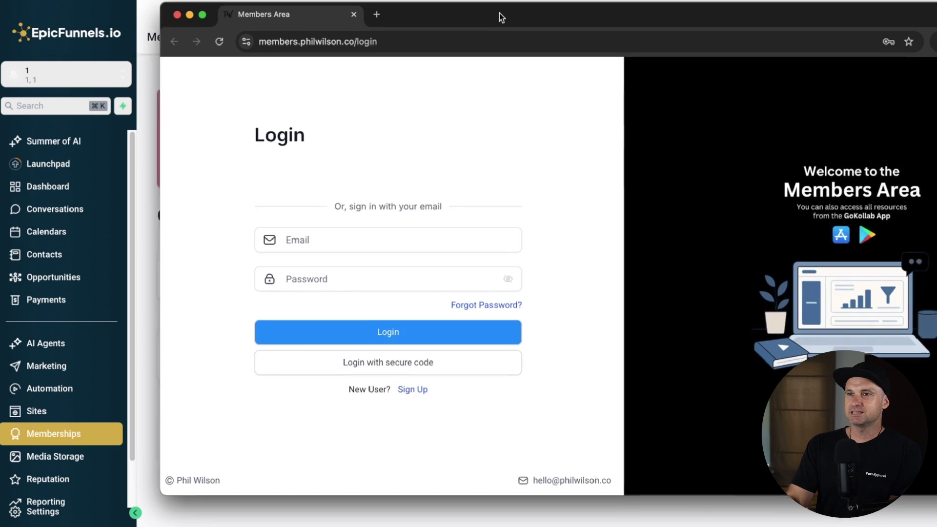
pyautogui.moveTo(498, 15); pyautogui.dragTo(335, 33)
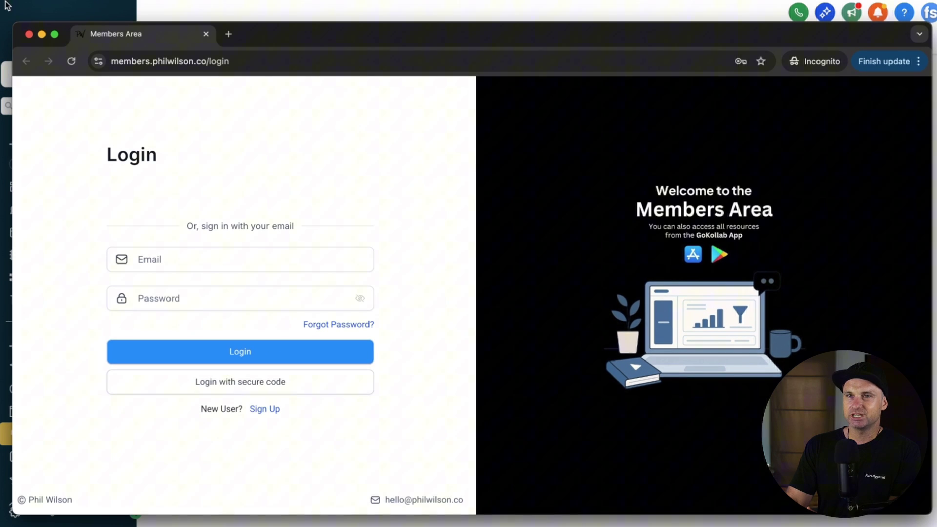
pyautogui.moveTo(15, 23); pyautogui.dragTo(1, 1)
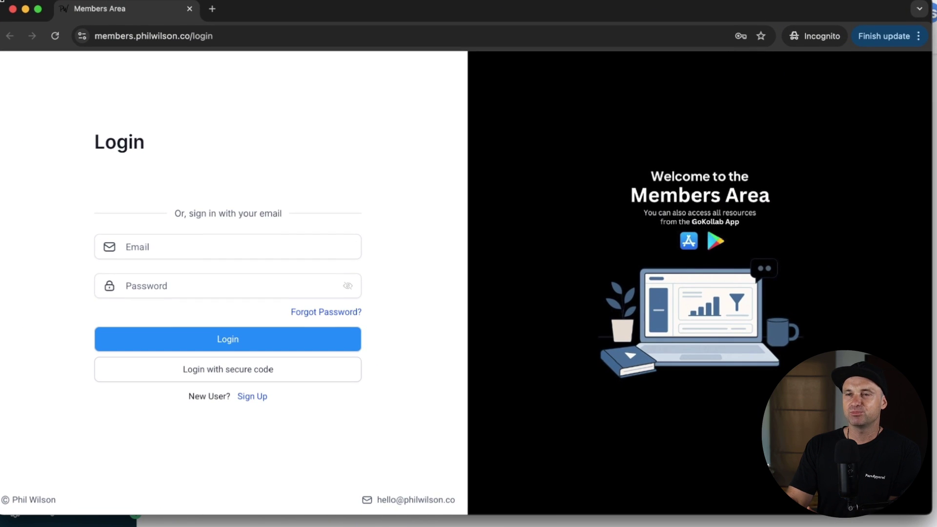
pyautogui.moveTo(313, 7); pyautogui.dragTo(313, 2)
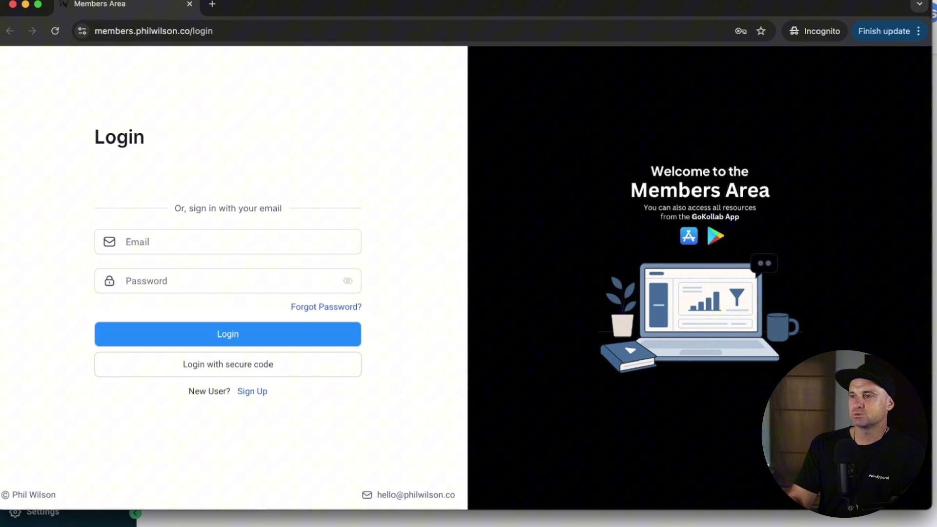
pyautogui.moveTo(929, 505); pyautogui.dragTo(862, 467)
pyautogui.moveTo(733, 475); pyautogui.dragTo(920, 508)
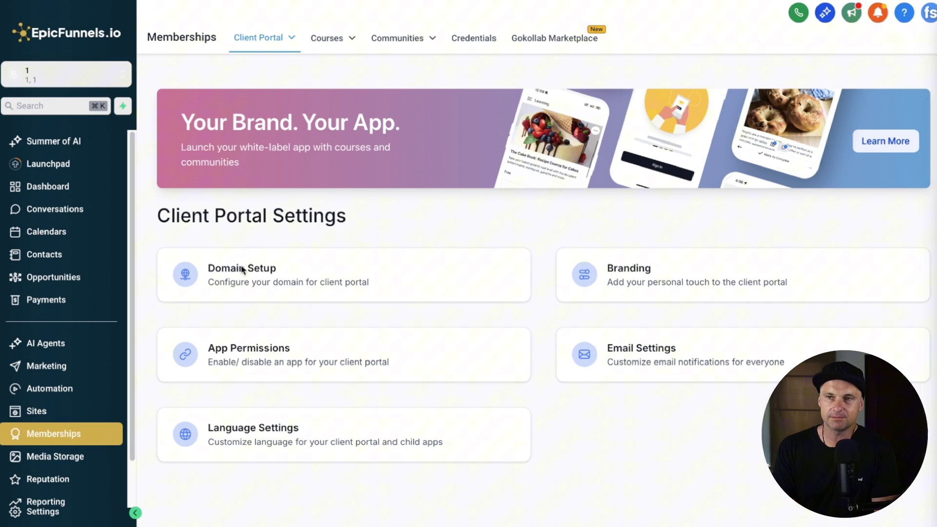
# Step: Enter the members subdomain as the client portal's custom domain in Domain Setup
pyautogui.click(244, 269)
pyautogui.click(651, 402)
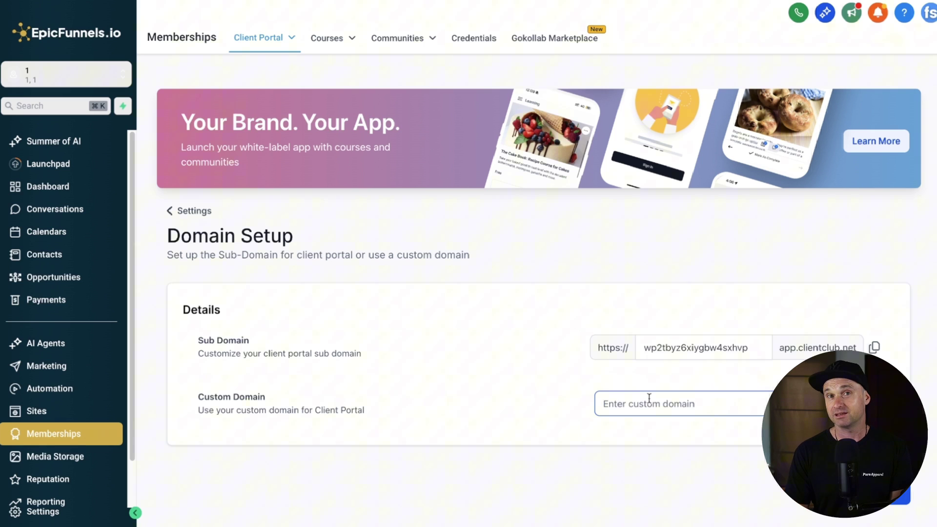
pyautogui.write('members.philwilson.co')
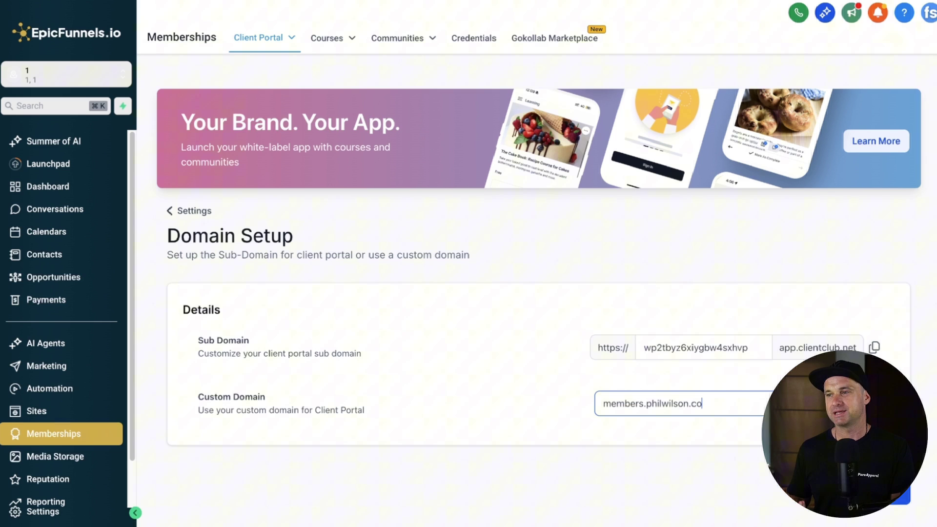
pyautogui.click(183, 211)
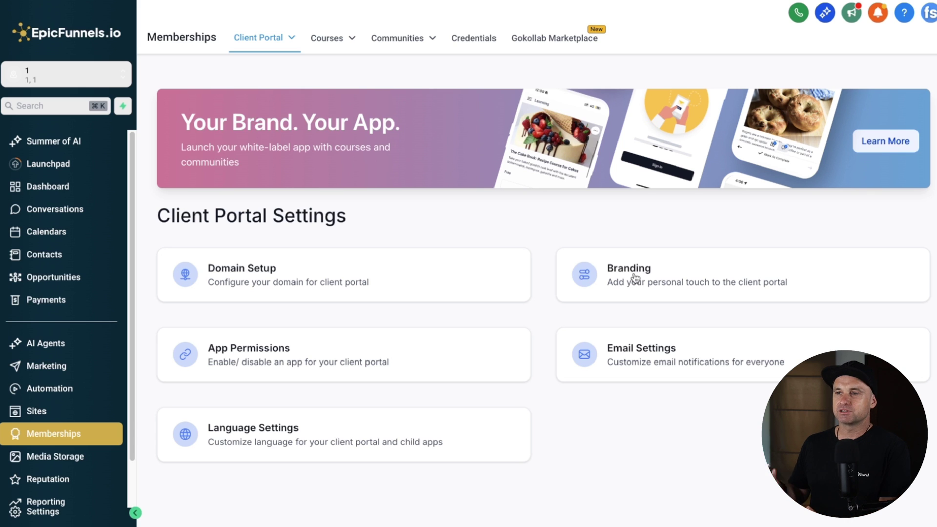
# Step: In Branding, set the Portal Name to 'Members Area'
pyautogui.click(635, 280)
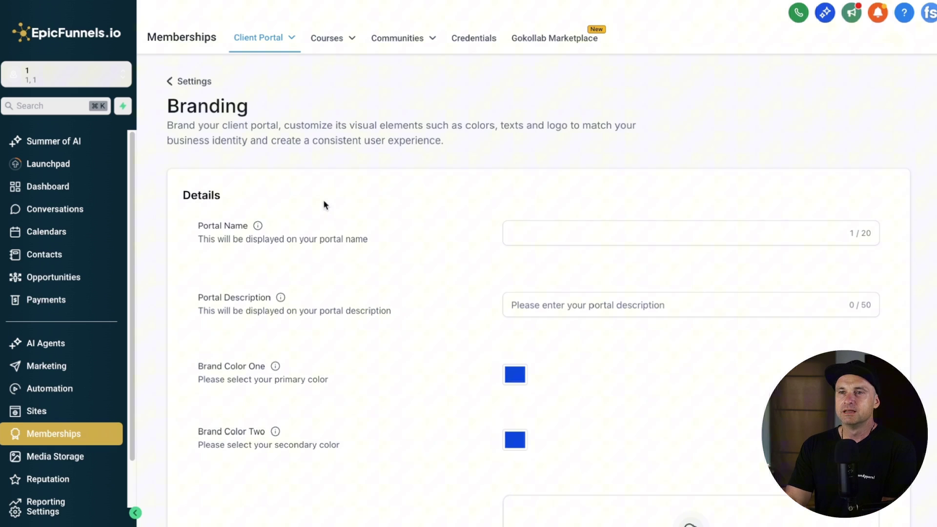
pyautogui.moveTo(188, 228); pyautogui.dragTo(297, 230)
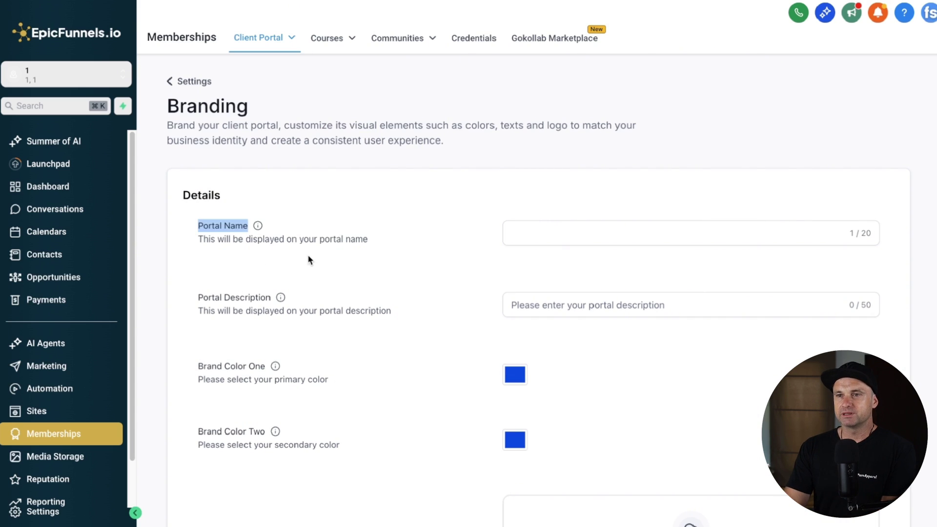
pyautogui.moveTo(183, 309); pyautogui.dragTo(385, 308)
pyautogui.click(603, 306)
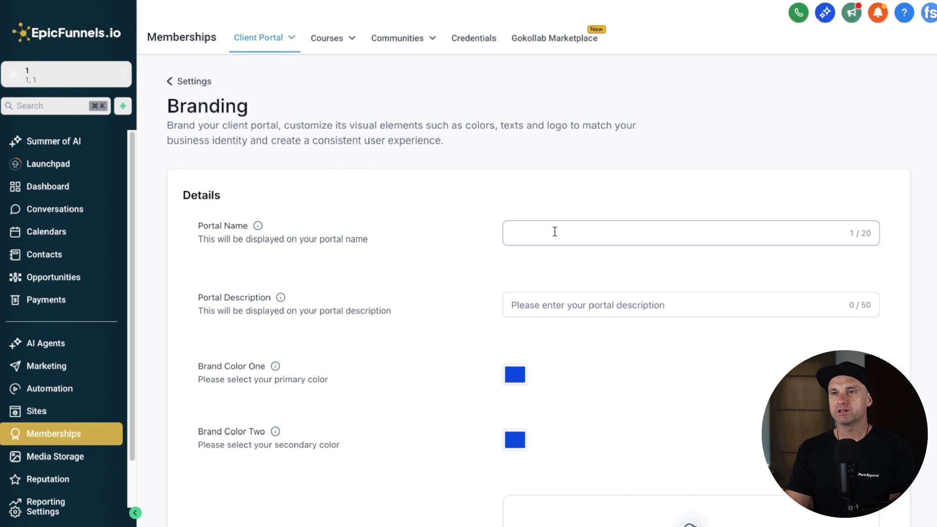
pyautogui.click(554, 232)
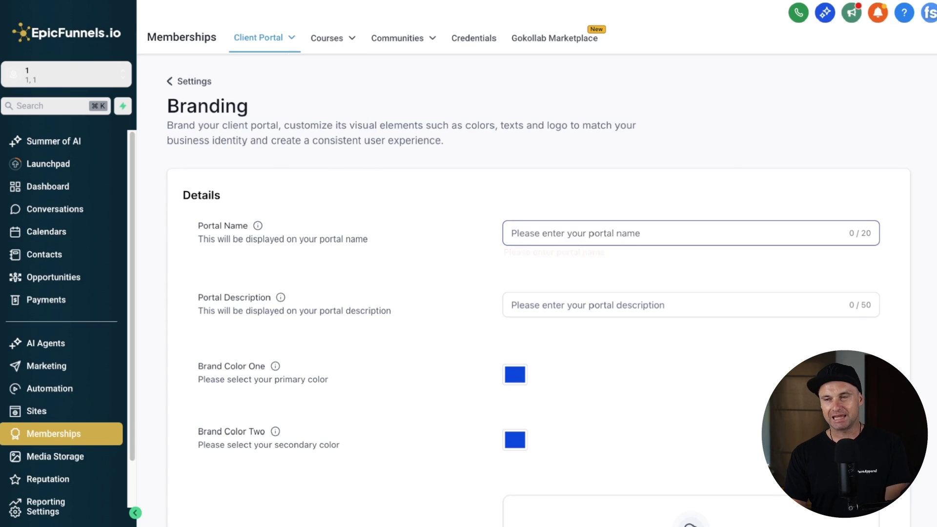
pyautogui.moveTo(186, 239); pyautogui.dragTo(404, 327)
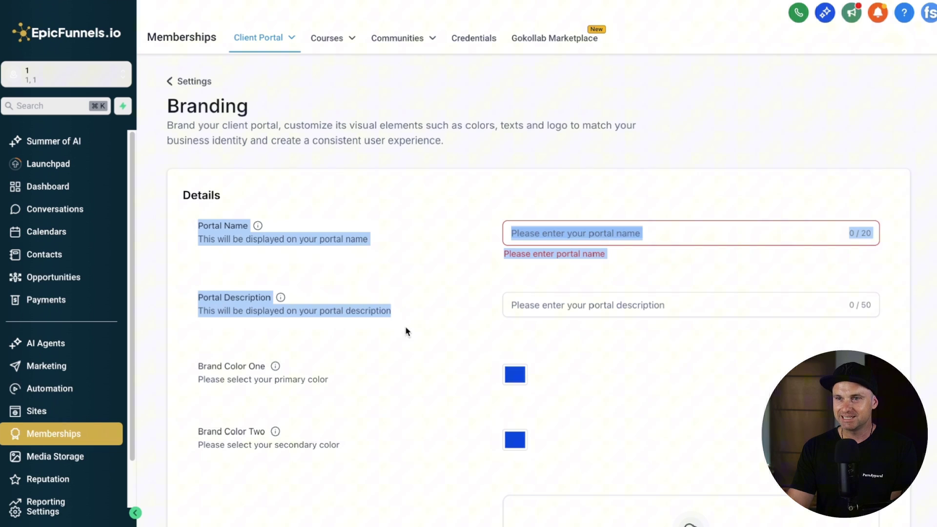
pyautogui.click(439, 326)
pyautogui.click(566, 232)
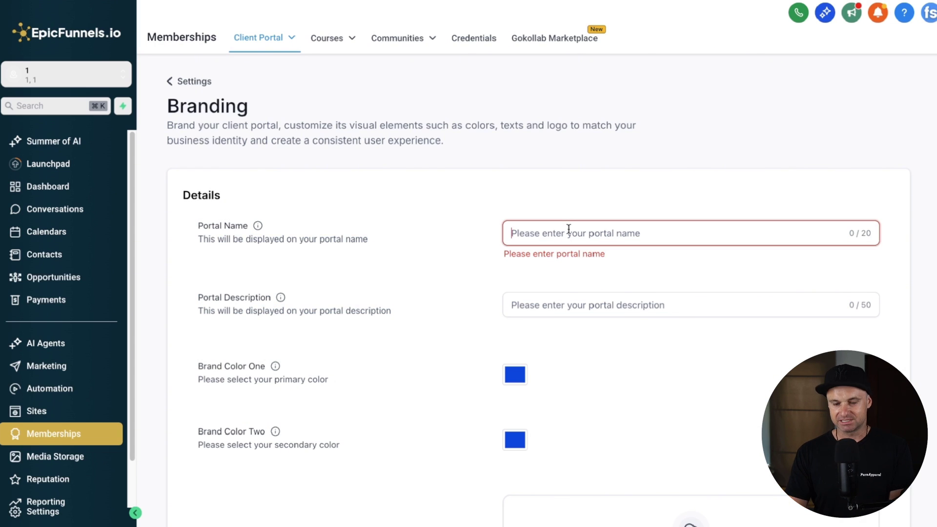
pyautogui.write('Members Area')
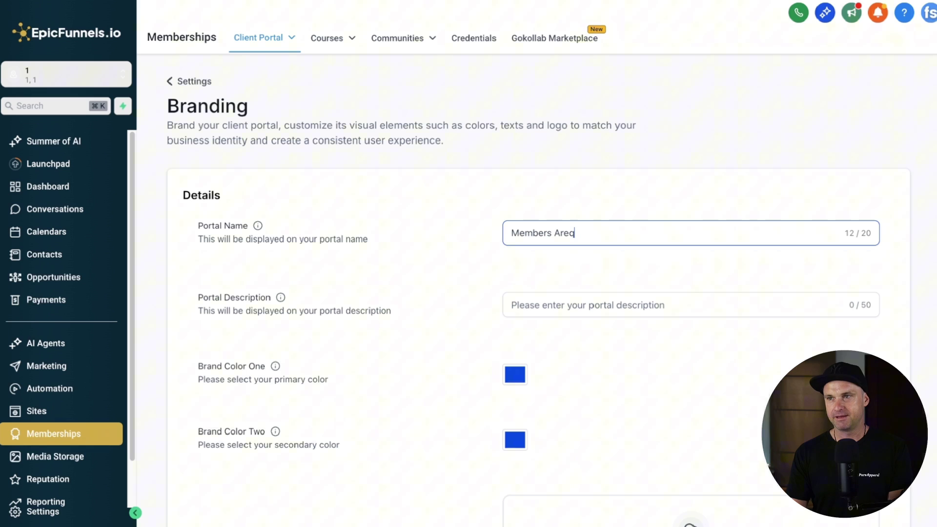
# Step: Add a Portal Description saying it's the membership area for the creator's students
pyautogui.click(637, 305)
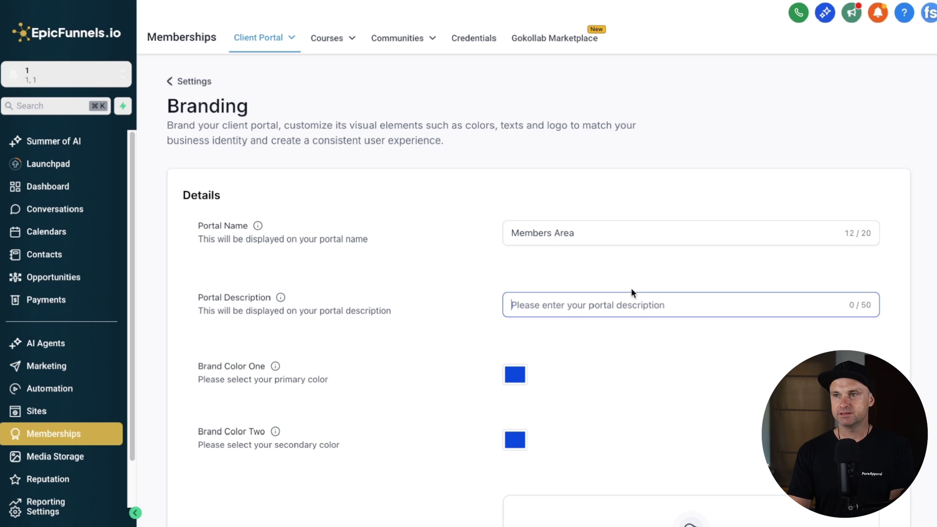
pyautogui.write('This ')
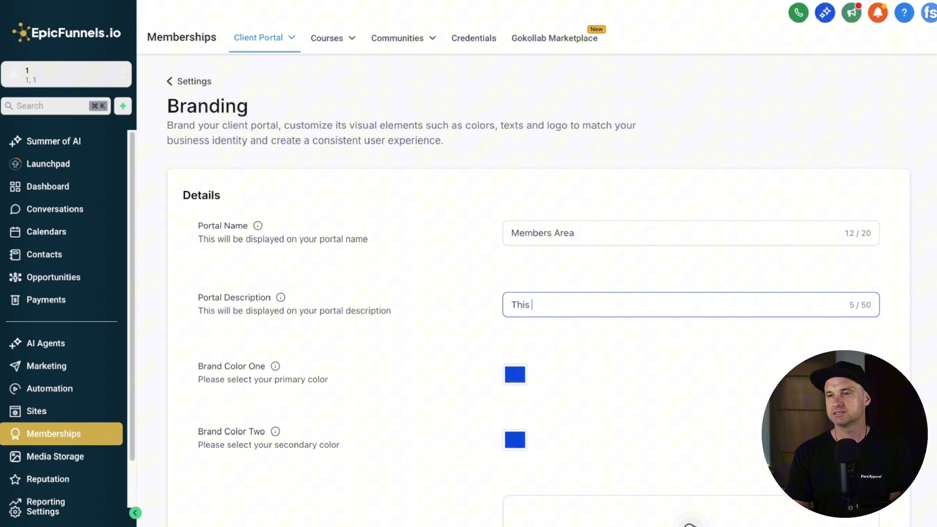
pyautogui.write('is the membership are')
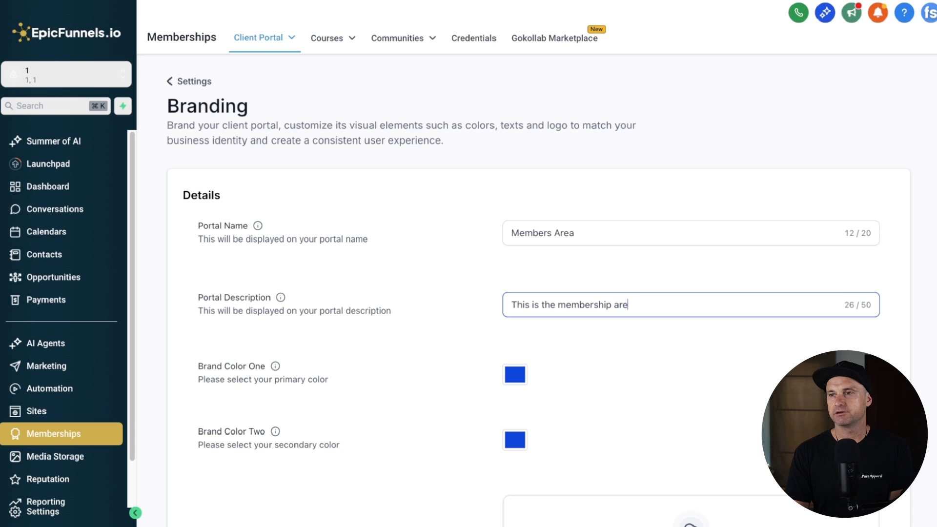
pyautogui.write('a for students of Phil W')
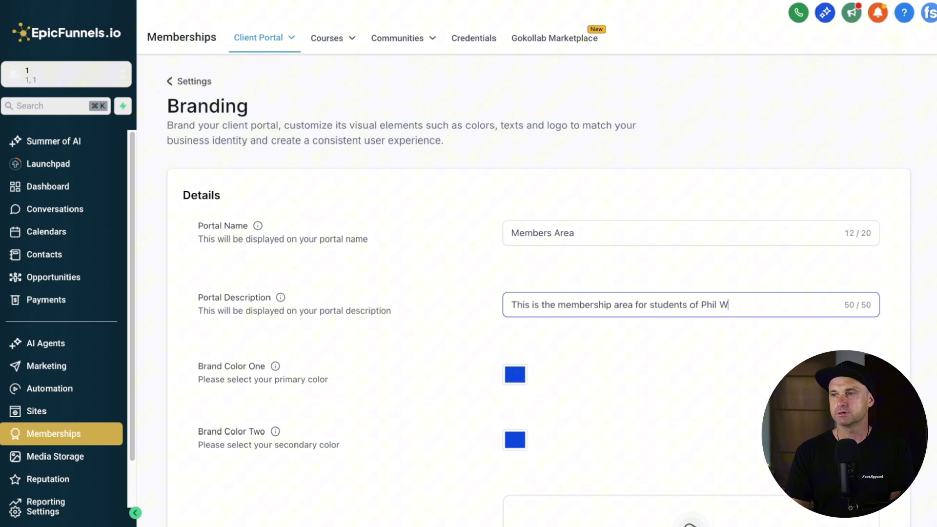
pyautogui.press('BackSpace')
pyautogui.press('BackSpace')
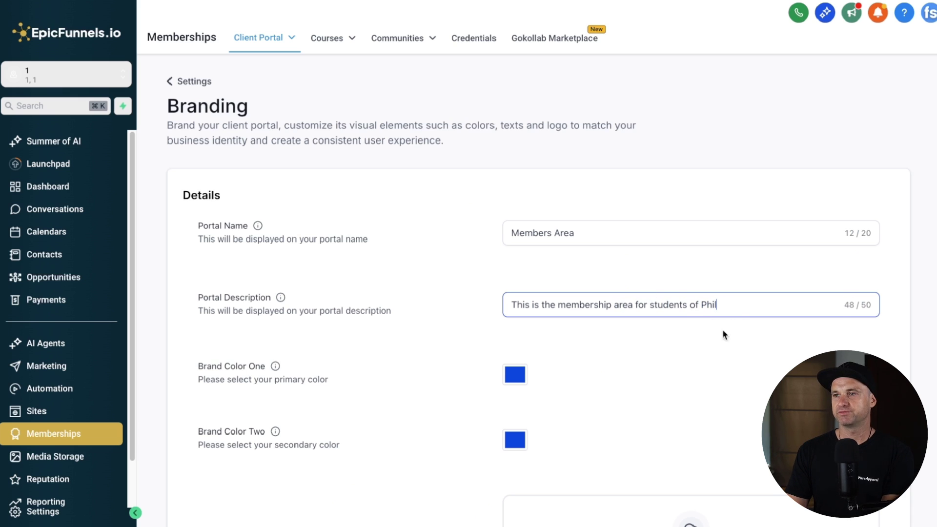
# Step: Fill in the support e-mail address in the branding settings
pyautogui.click(774, 359)
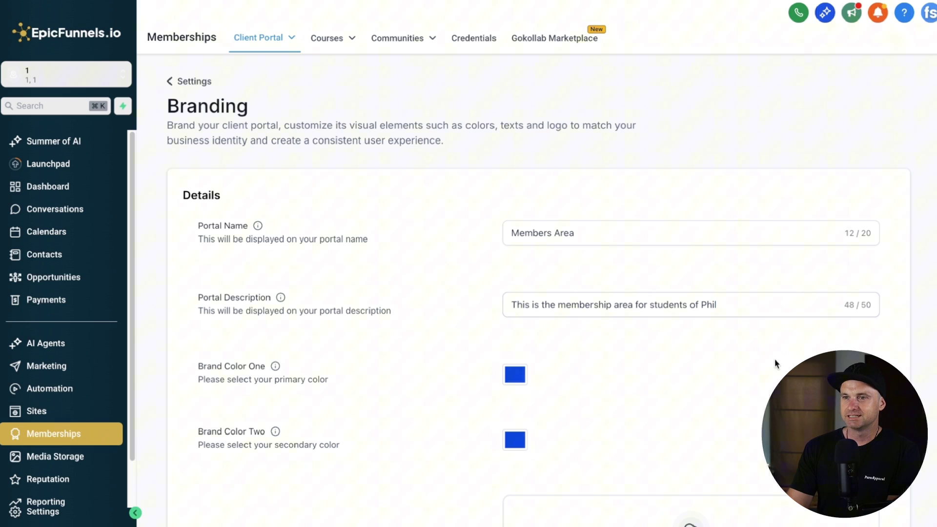
pyautogui.scroll(-2, 500, 343)
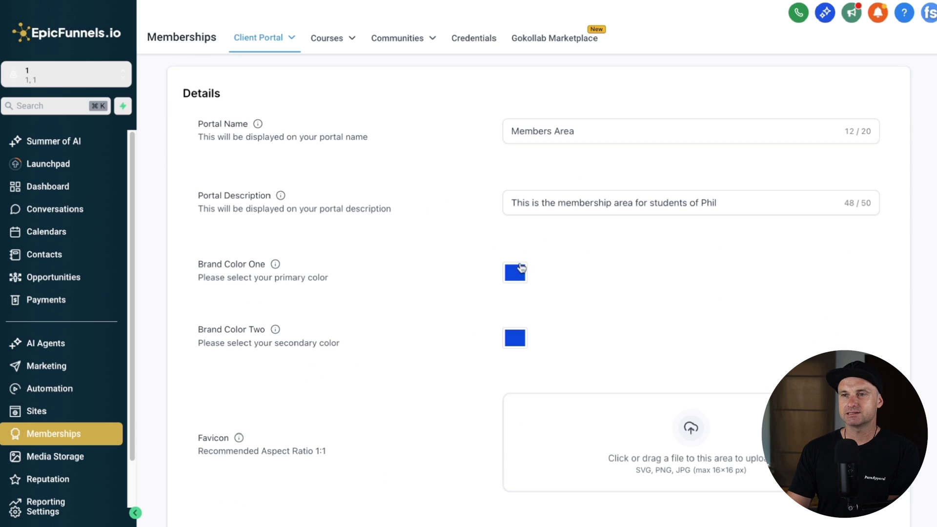
pyautogui.scroll(-6, 521, 266)
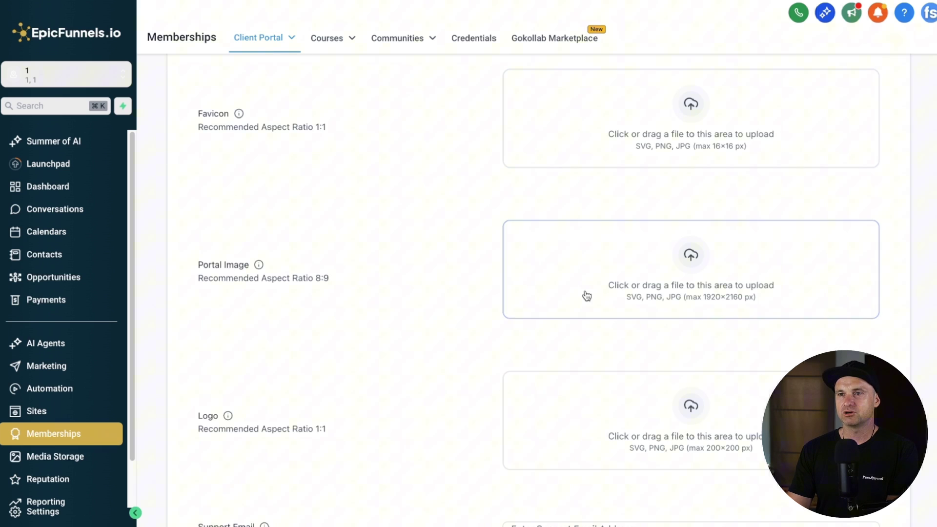
pyautogui.scroll(-3, 588, 342)
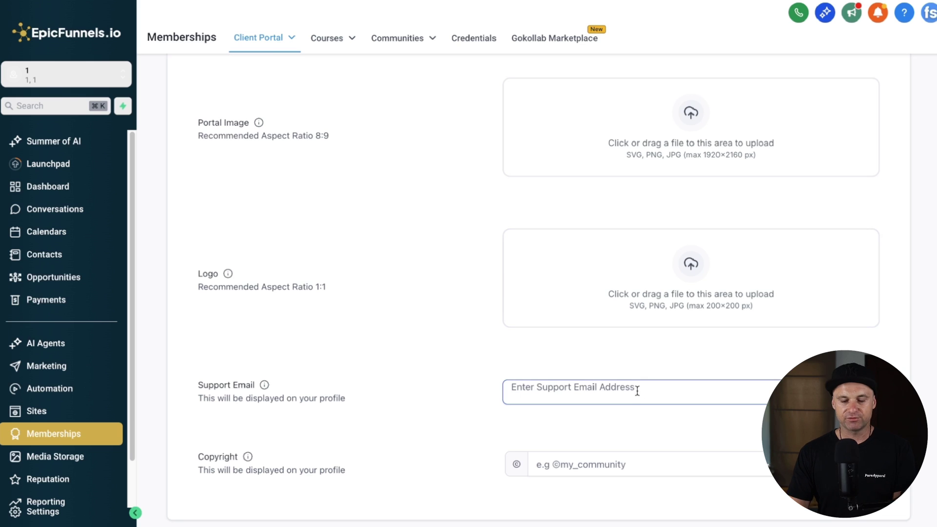
pyautogui.click(621, 385)
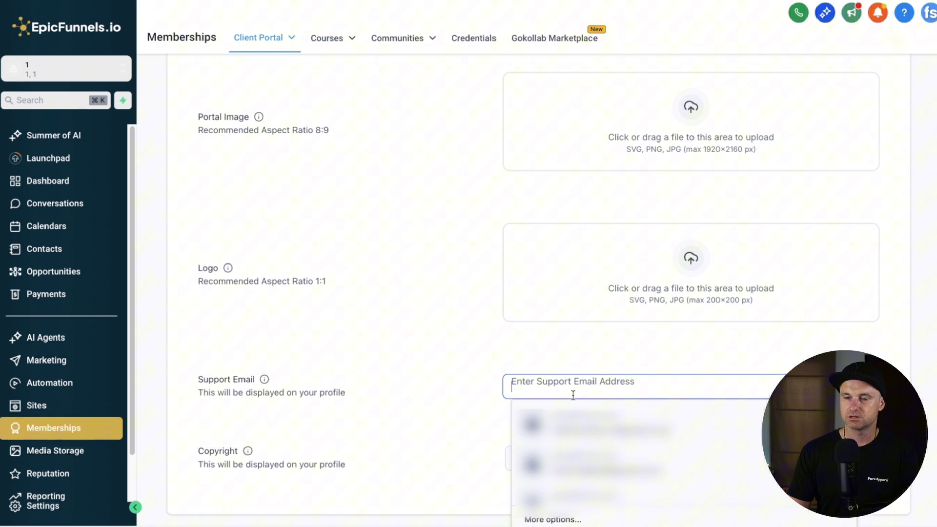
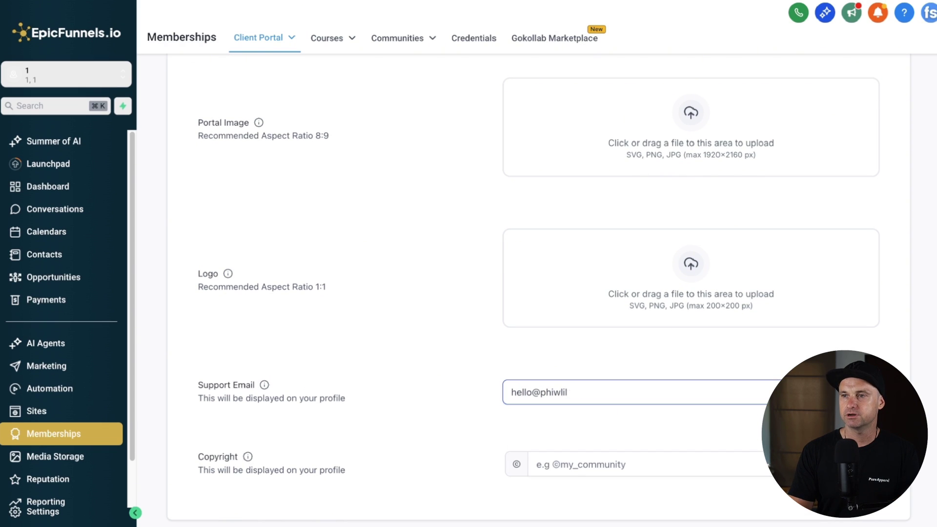
pyautogui.press('Tab')
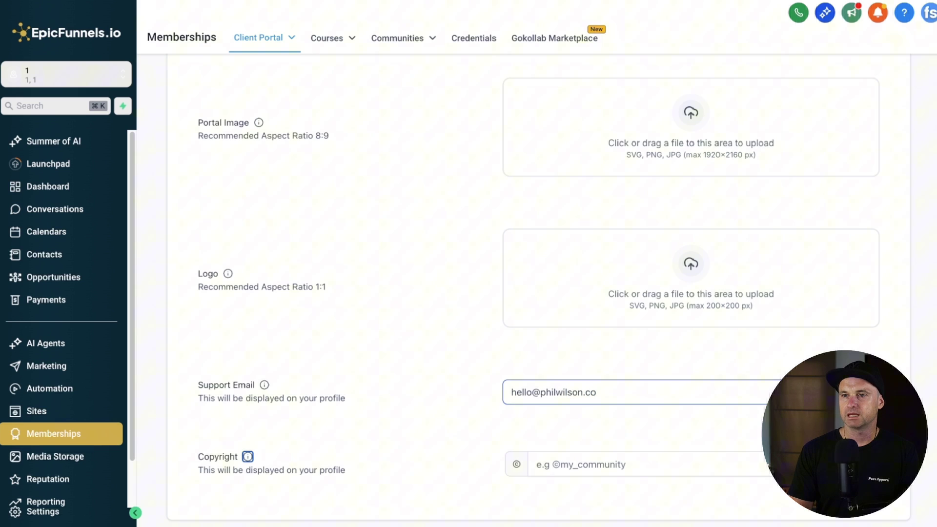
# Step: Enter the creator's social handle in the Copyright field so branding saves
pyautogui.press('Tab')
pyautogui.write('@iamp')
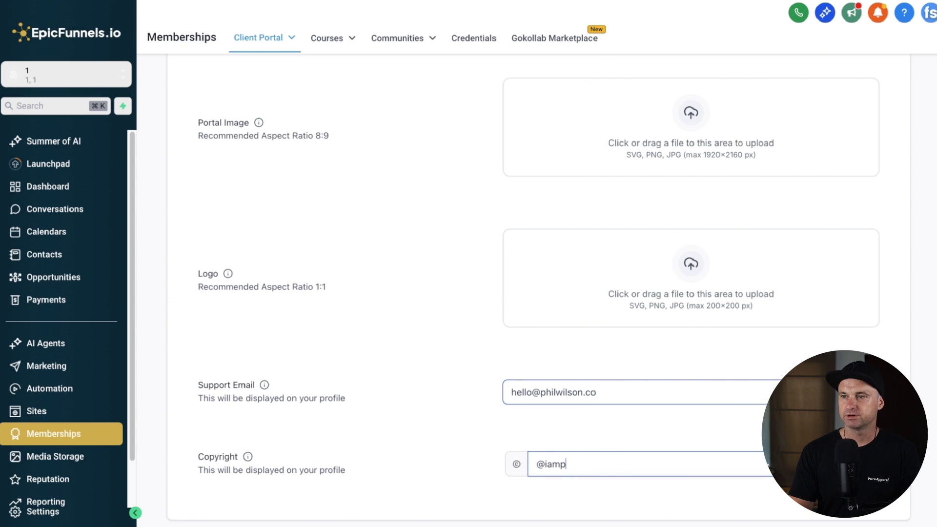
pyautogui.write('hiwliso')
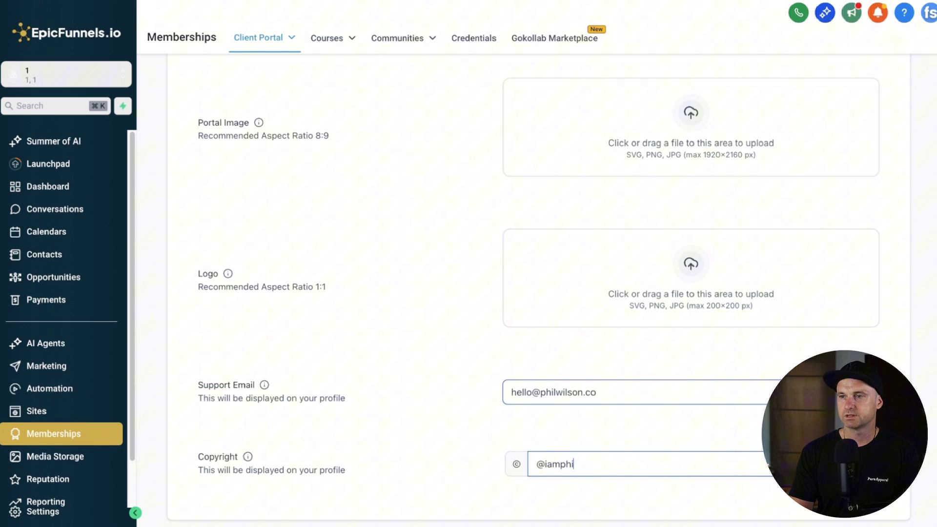
pyautogui.scroll(-3, 625, 387)
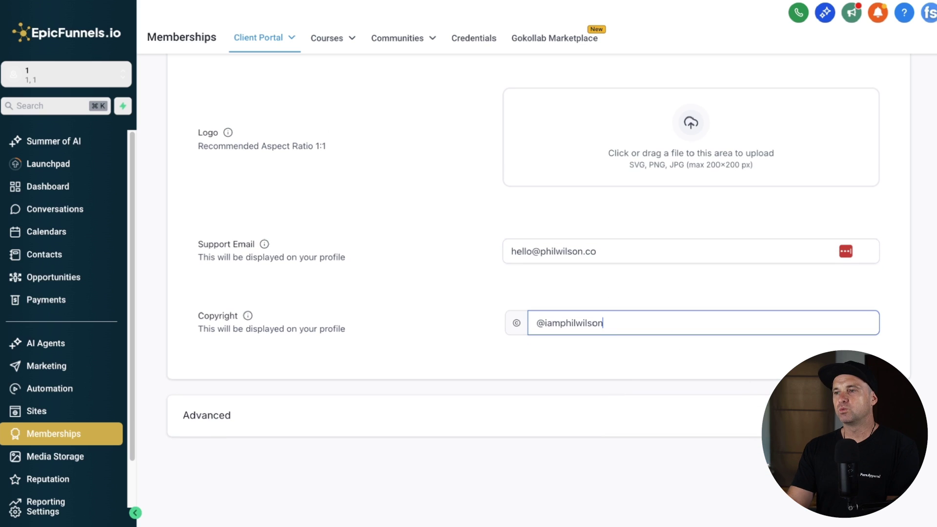
pyautogui.click(673, 345)
# Step: Reload the client portal login page to show the new branding
pyautogui.scroll(10, 370, 221)
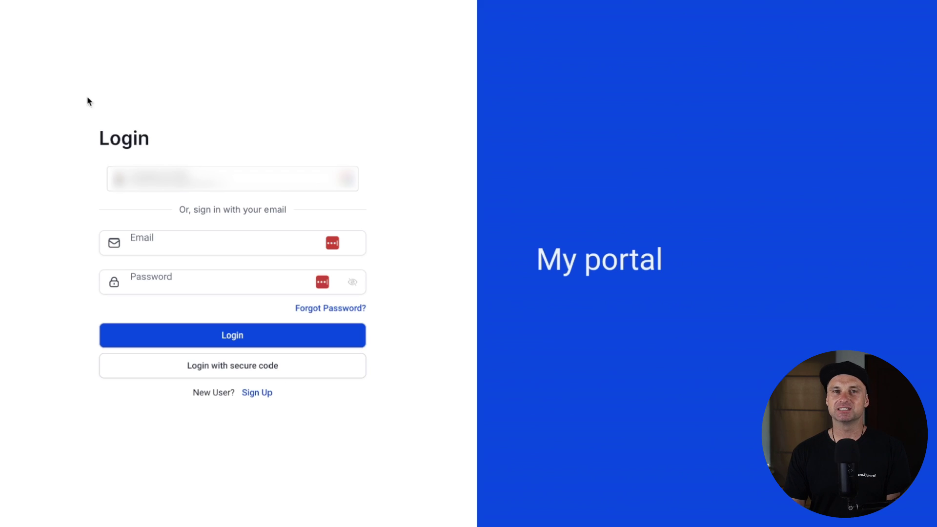
pyautogui.click(143, 4)
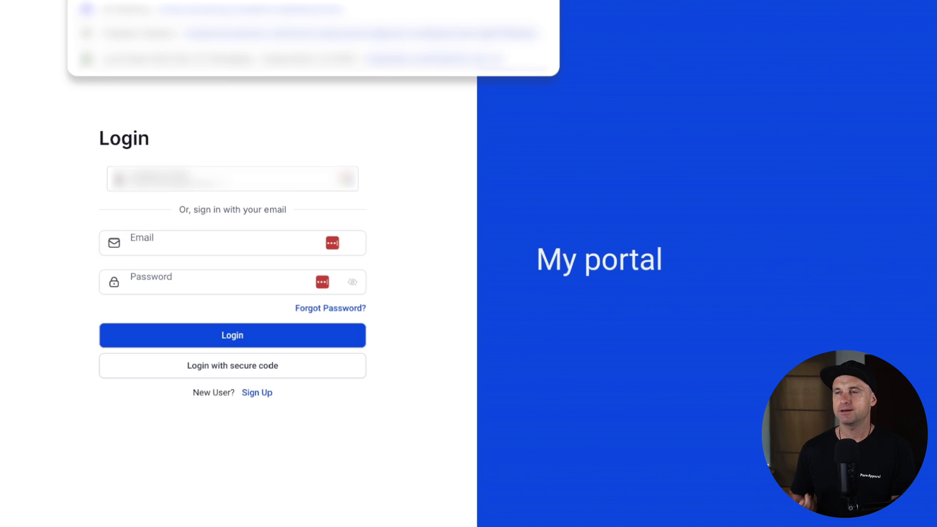
pyautogui.press('Return')
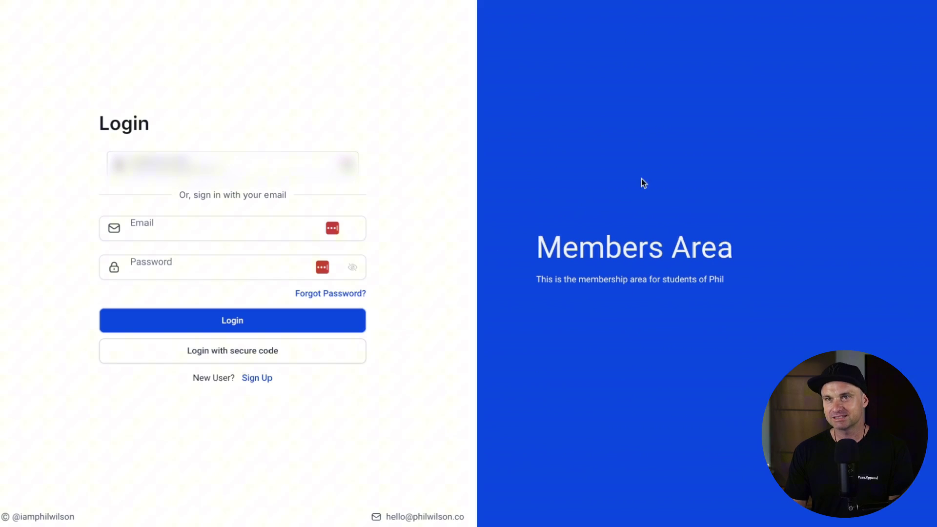
# Step: Open the portal login URL in a new Incognito window
pyautogui.click(925, 1)
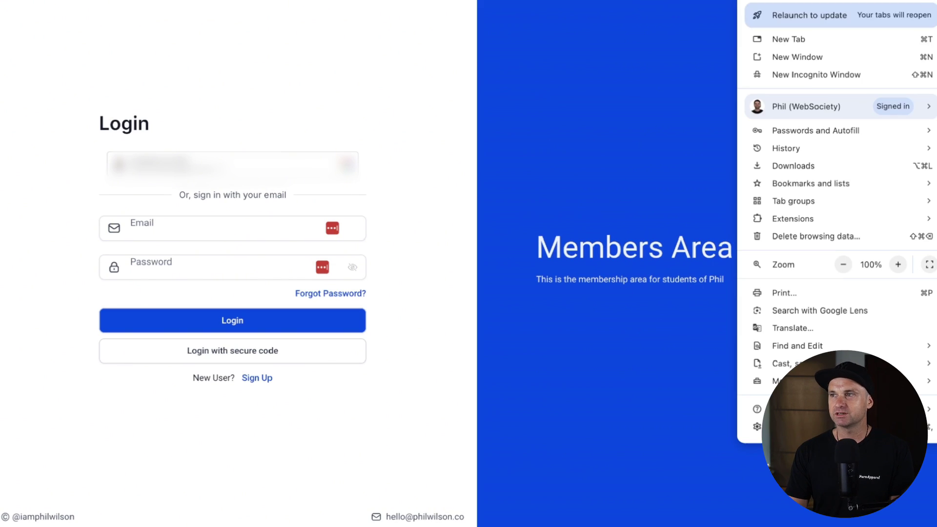
pyautogui.click(824, 75)
pyautogui.write('https://wp2tbyz6xiygbw4sxhvp.app.clientclub.net/login')
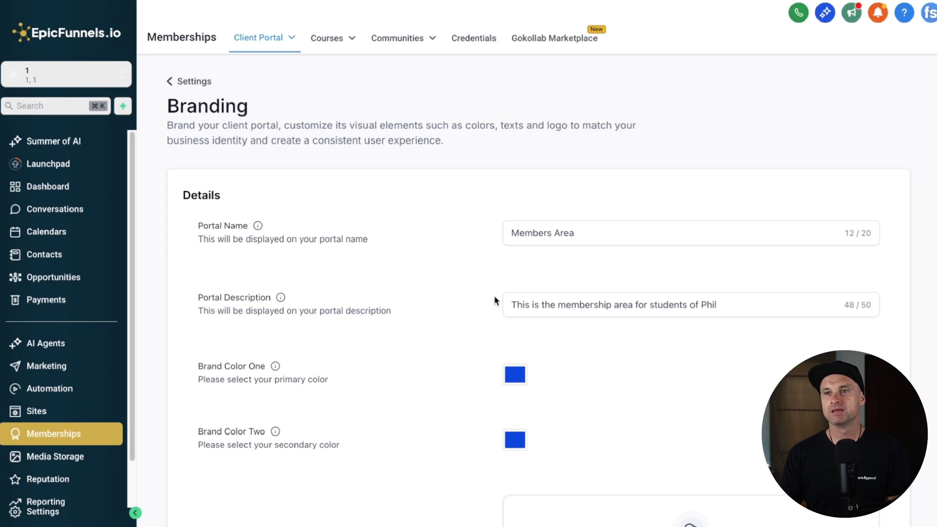
# Step: Review the Portal Image note recommending an 8:9 ratio up to 1920×2160 px
pyautogui.scroll(-5, 498, 332)
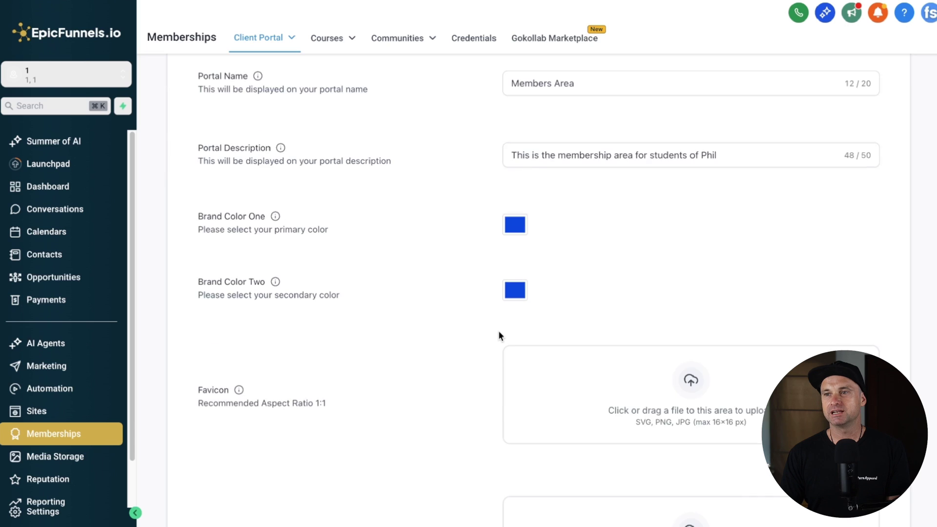
pyautogui.moveTo(207, 240); pyautogui.dragTo(391, 314)
pyautogui.moveTo(336, 358); pyautogui.dragTo(301, 435)
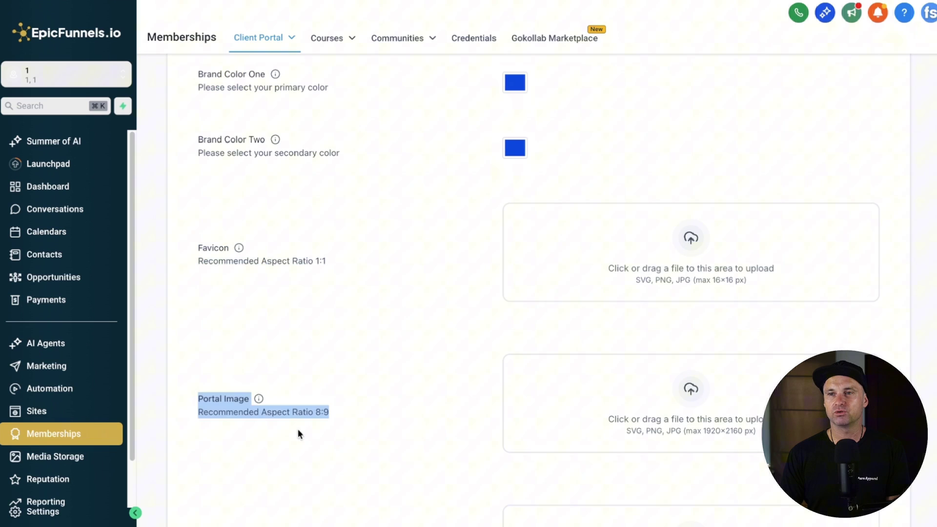
pyautogui.click(405, 426)
pyautogui.scroll(-1, 640, 266)
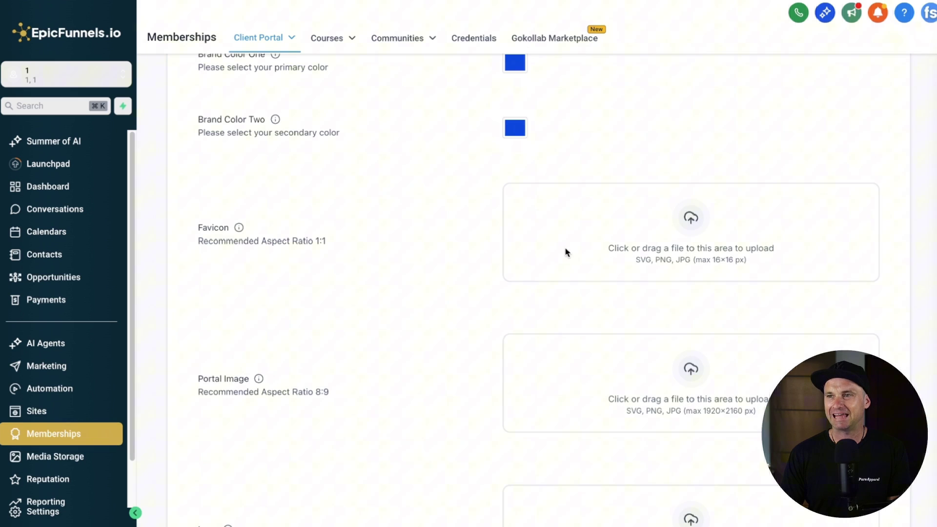
pyautogui.scroll(-5, 602, 245)
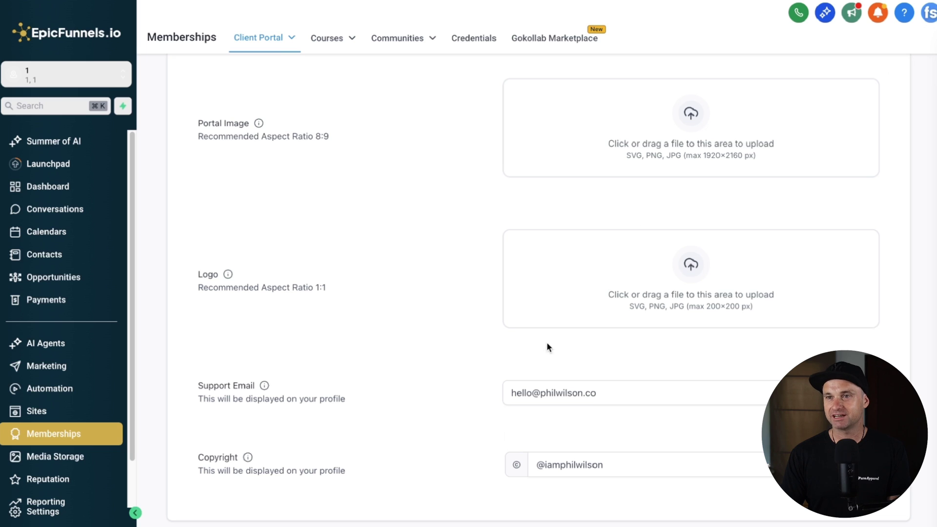
pyautogui.scroll(4, 712, 273)
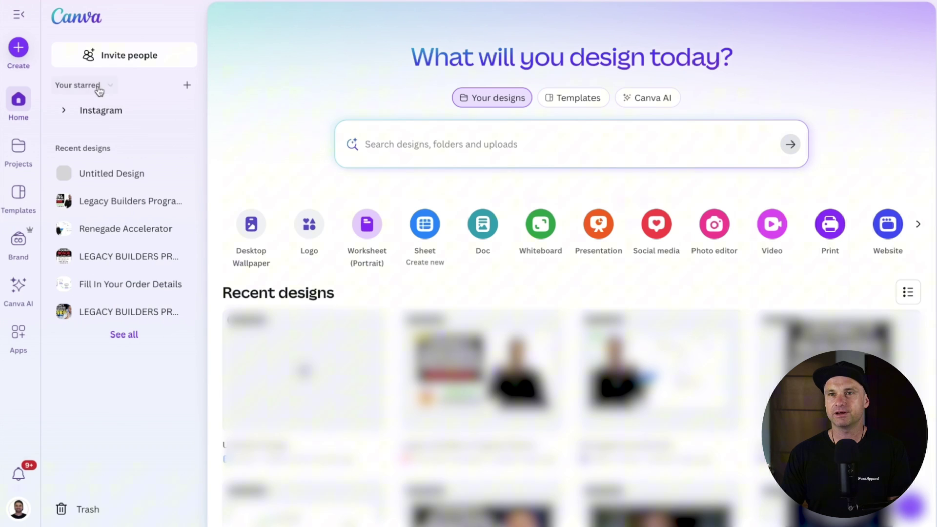
# Step: Create a new custom-size Canva design of 1920 × 2160 px
pyautogui.click(19, 51)
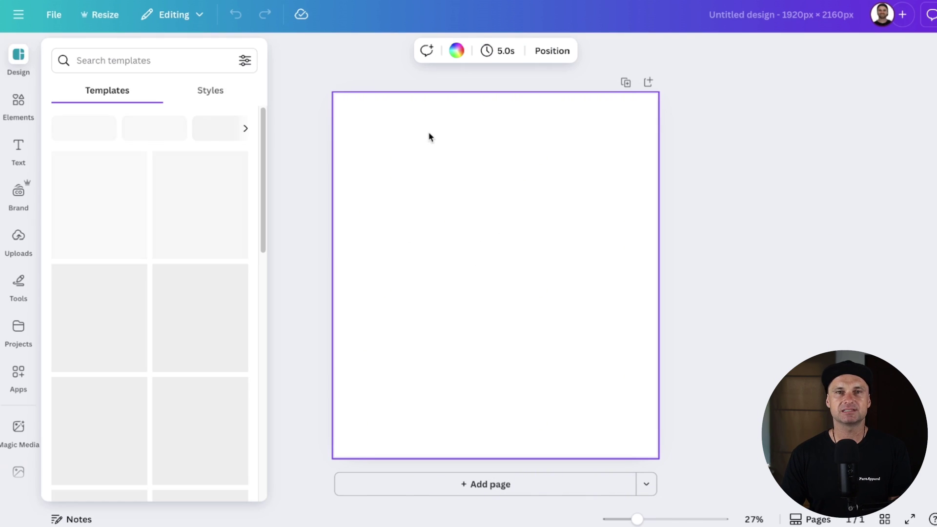
# Step: Fill the 1920 × 2160 page background with solid black
pyautogui.click(456, 50)
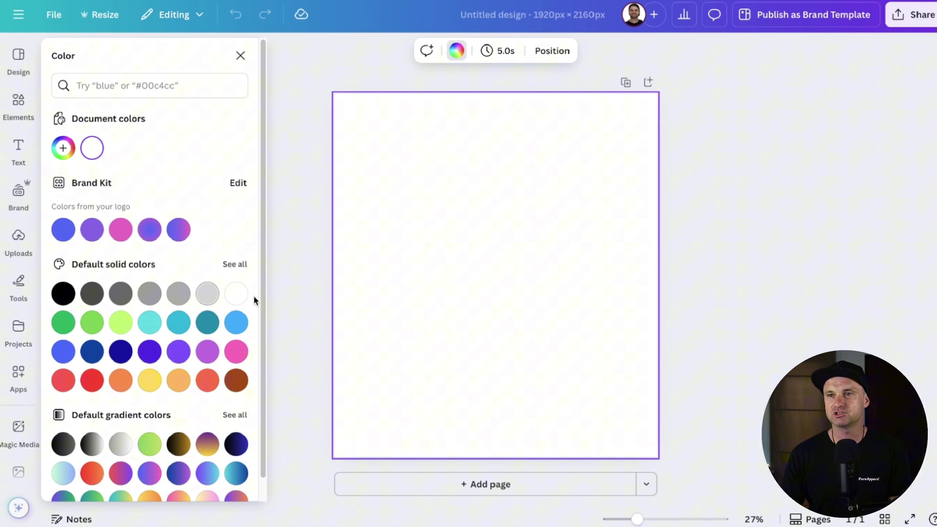
pyautogui.press('super+Tab')
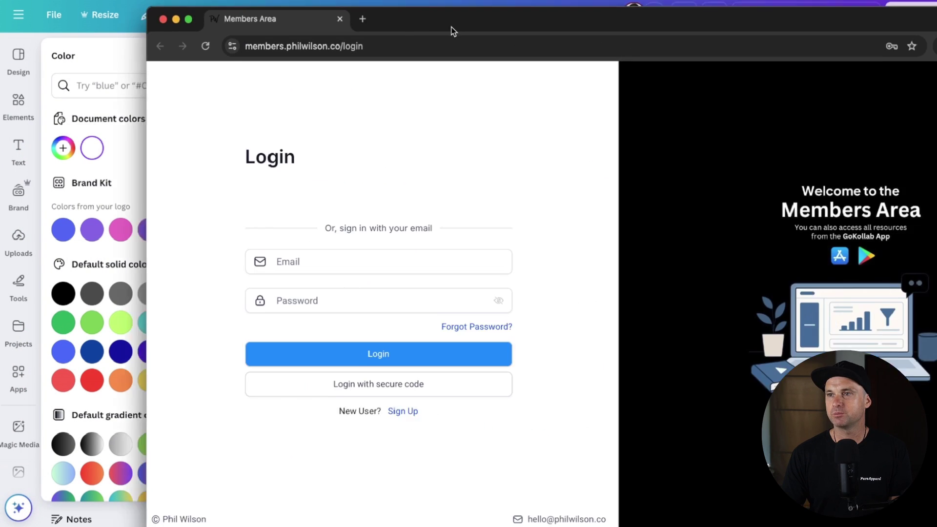
pyautogui.moveTo(452, 28); pyautogui.dragTo(319, 2)
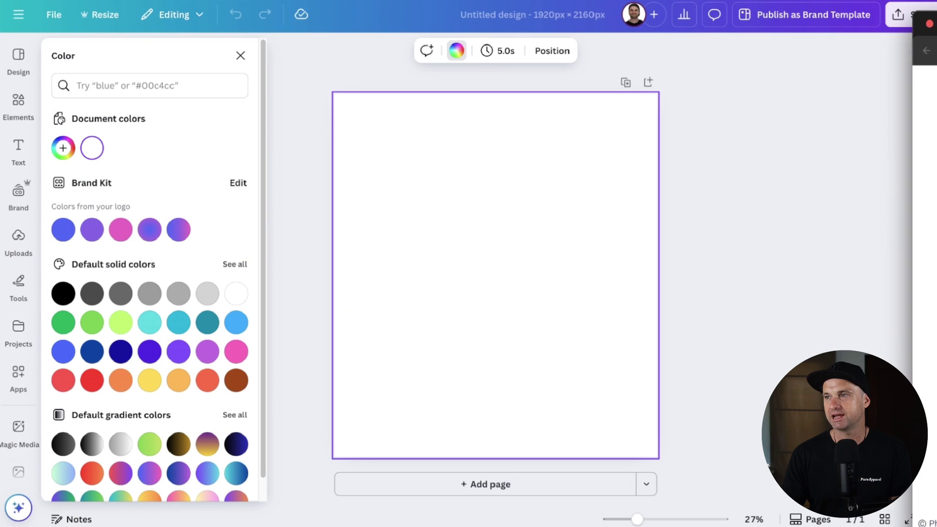
pyautogui.click(62, 292)
pyautogui.press('Escape')
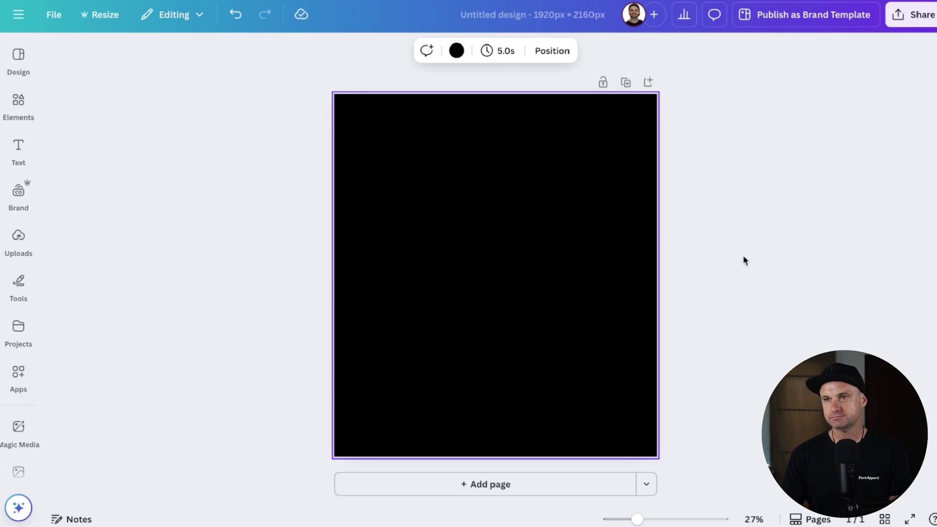
pyautogui.click(745, 260)
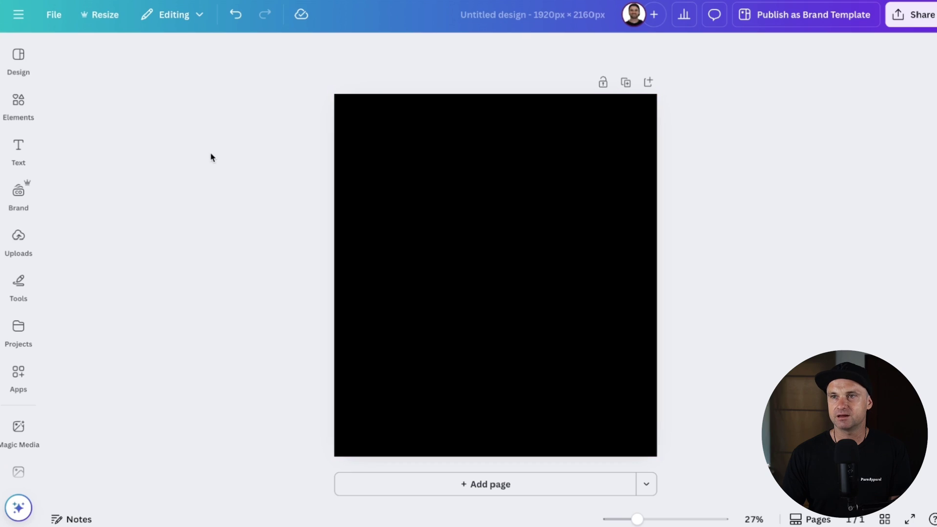
pyautogui.click(18, 104)
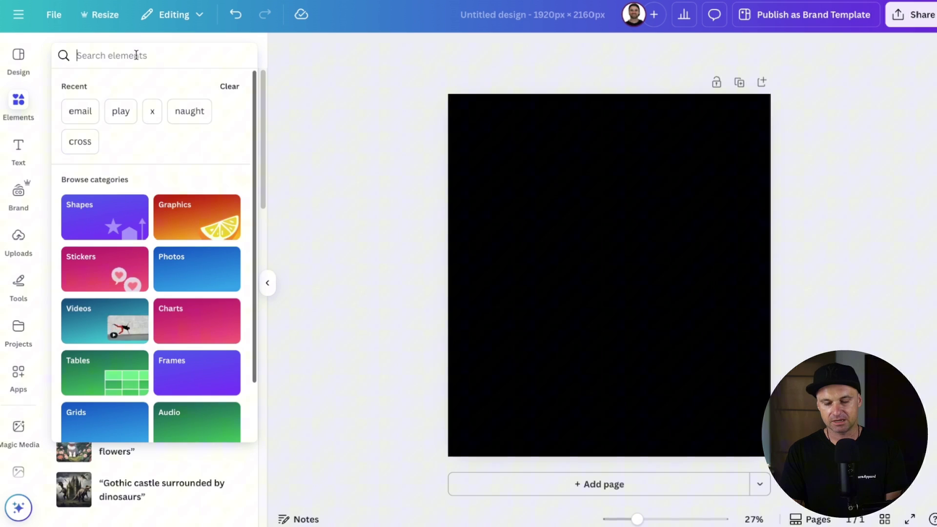
# Step: Add the 'computer' monitor-and-magnifier graphic, resize to about 798 px wide, and centre it
pyautogui.write('computer')
pyautogui.press('Return')
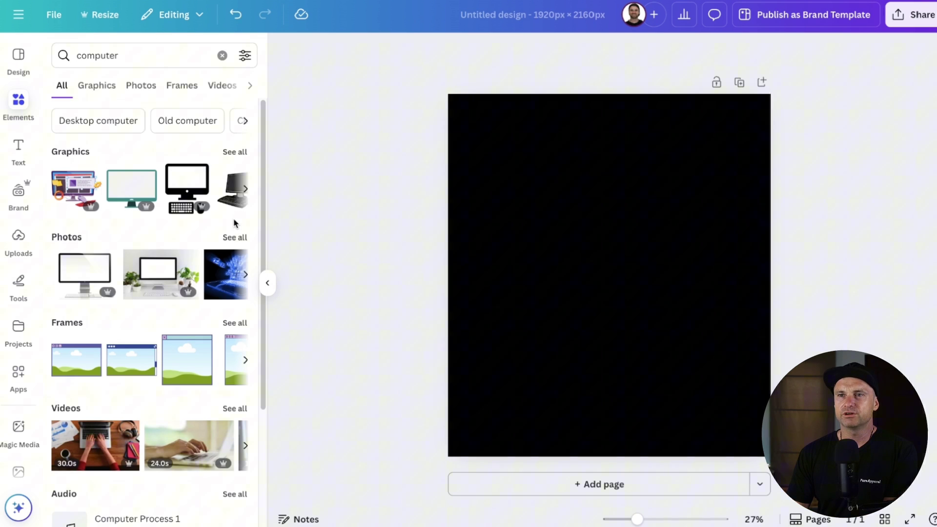
pyautogui.click(245, 190)
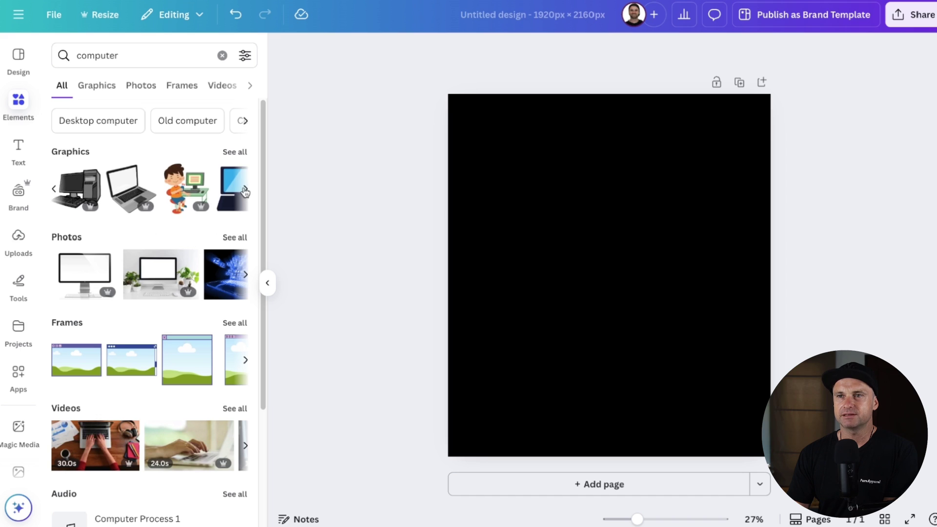
pyautogui.click(245, 190)
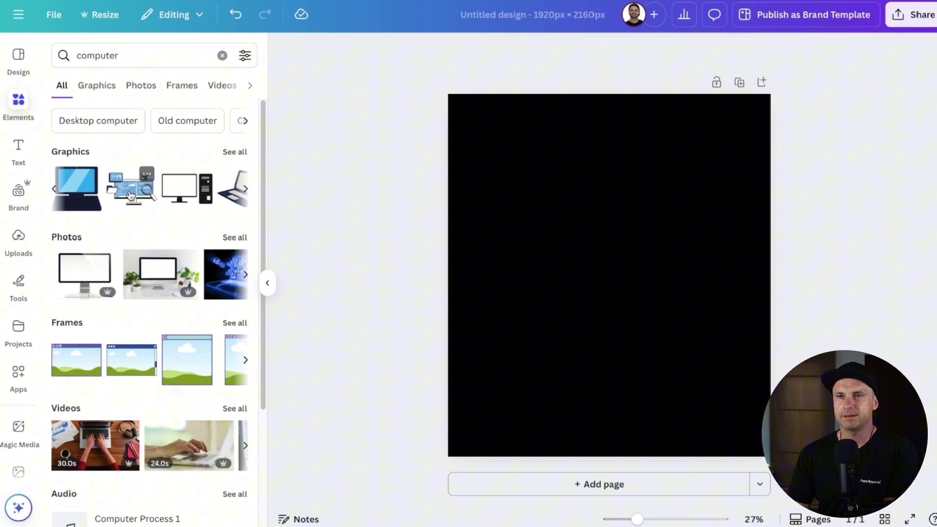
pyautogui.click(131, 195)
pyautogui.moveTo(546, 317); pyautogui.dragTo(538, 320)
pyautogui.moveTo(595, 286); pyautogui.dragTo(600, 315)
pyautogui.click(611, 183)
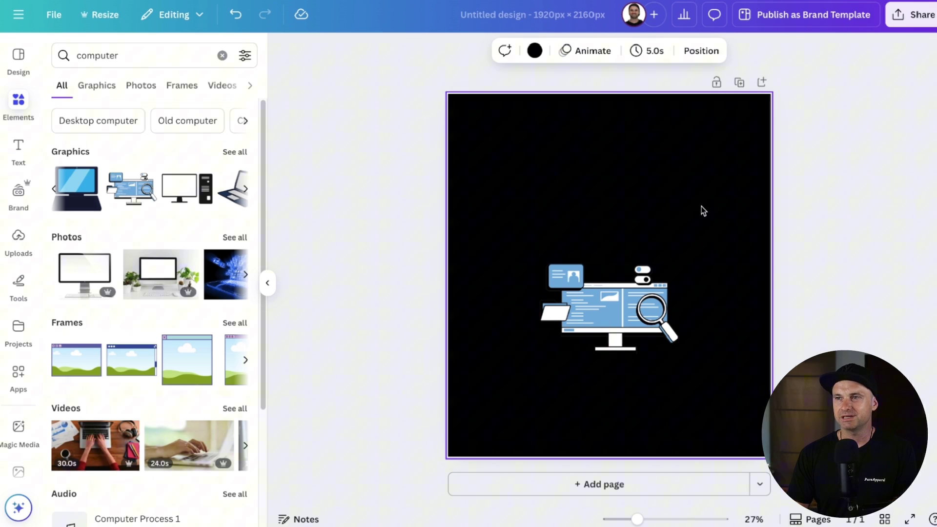
pyautogui.click(19, 141)
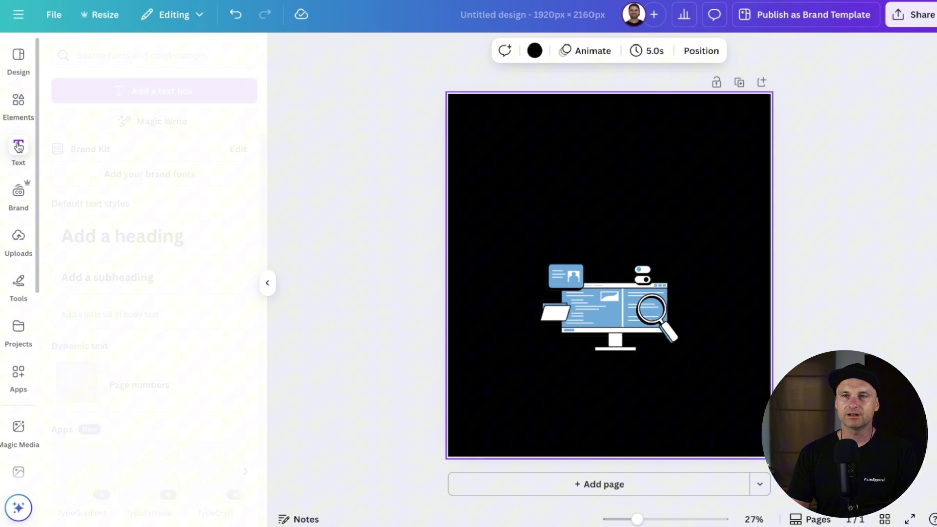
# Step: Add a white text box reading 'Welcome to the' above the computer graphic
pyautogui.click(155, 91)
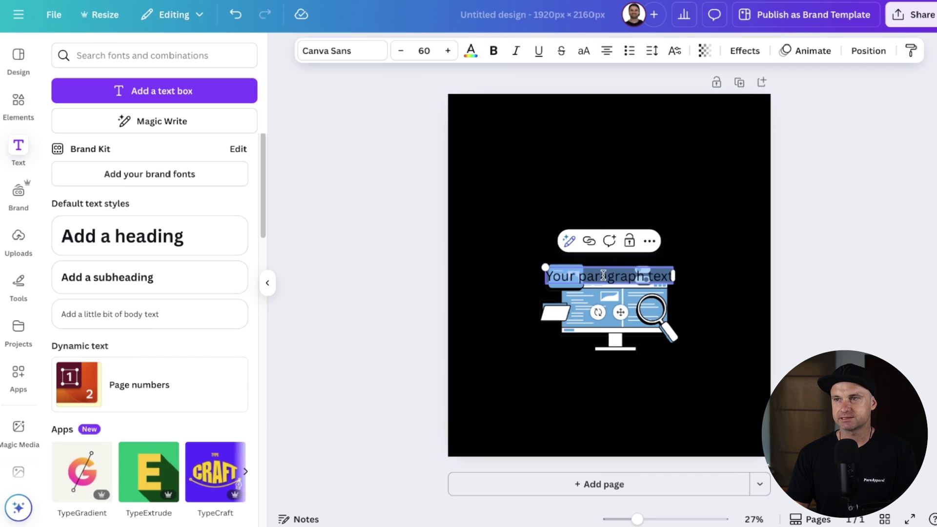
pyautogui.click(472, 51)
pyautogui.click(154, 143)
pyautogui.click(769, 251)
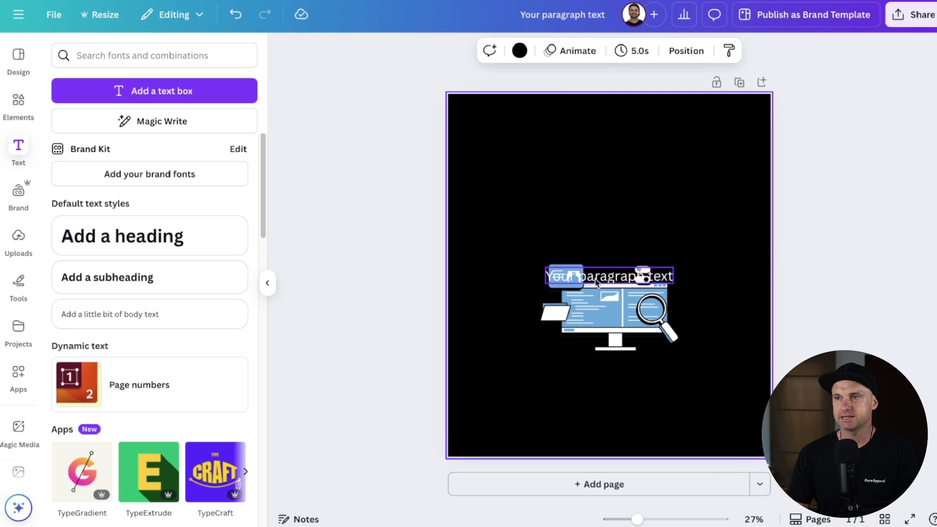
pyautogui.moveTo(594, 279); pyautogui.dragTo(594, 204)
pyautogui.click(595, 204)
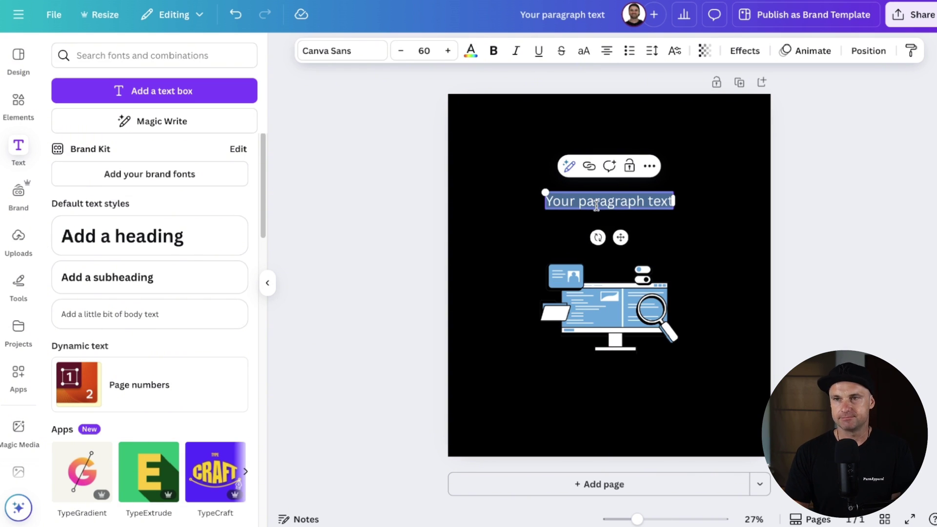
pyautogui.write('Welcoem to')
pyautogui.press('BackSpace')
pyautogui.press('BackSpace')
pyautogui.press('BackSpace')
pyautogui.press('BackSpace')
pyautogui.press('BackSpace')
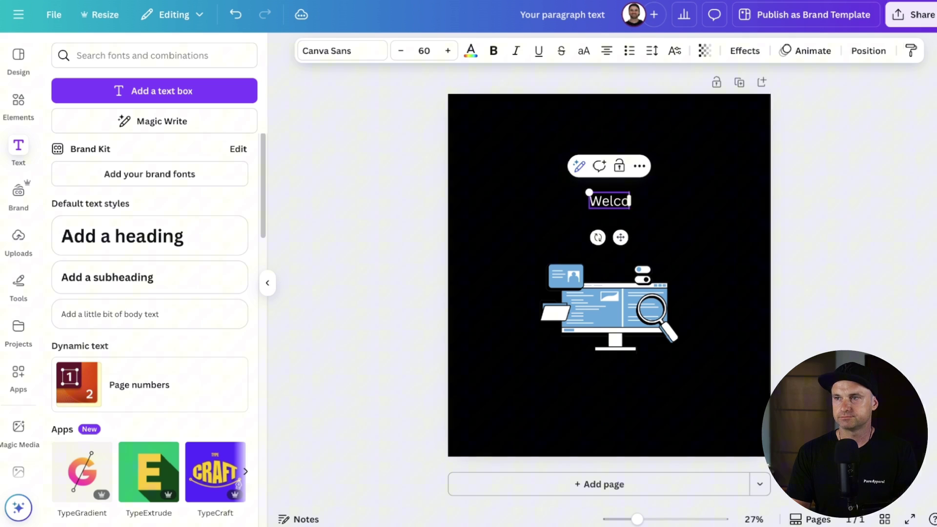
pyautogui.write('me to the')
# Step: Shrink 'Welcome to the' to size 52 and make it bold
pyautogui.click(399, 51)
pyautogui.click(399, 51)
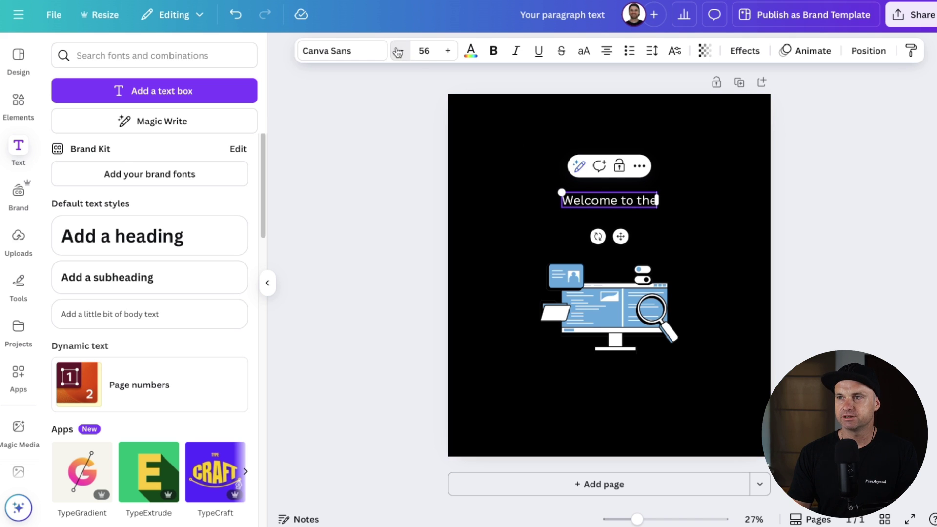
pyautogui.click(399, 51)
pyautogui.click(399, 51)
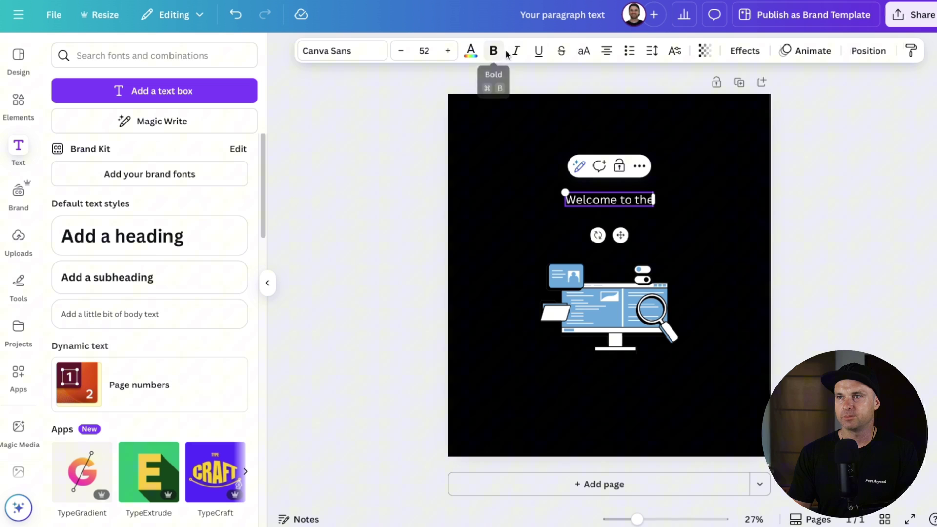
pyautogui.hotkey('ctrl', 'a')
pyautogui.click(491, 51)
pyautogui.press('Escape')
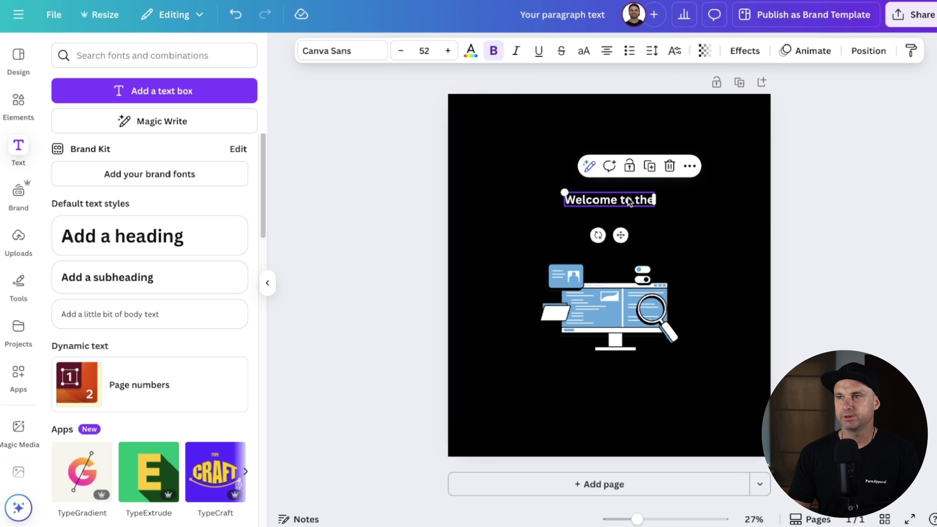
# Step: Duplicate the line below as 'Members Area' enlarged to size 81
pyautogui.hotkey('ctrl', 'd')
pyautogui.moveTo(624, 204); pyautogui.dragTo(624, 217)
pyautogui.doubleClick(624, 215)
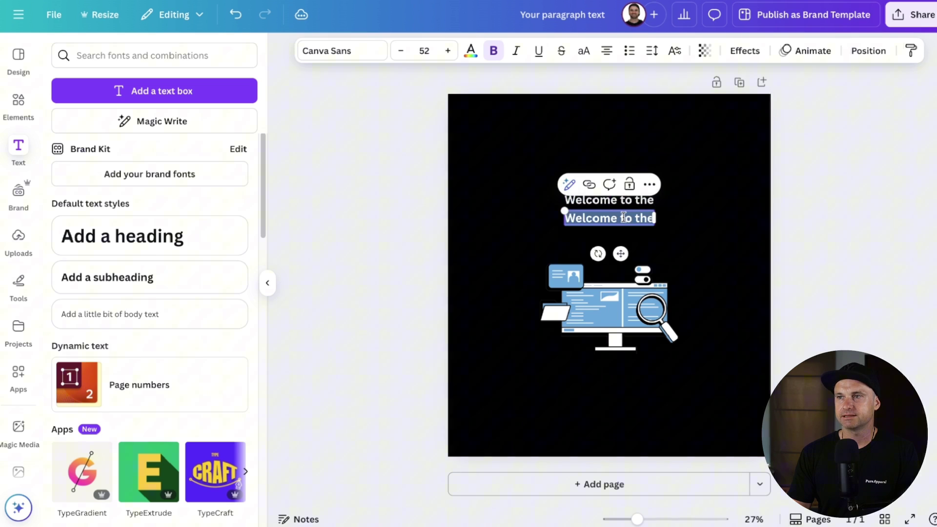
pyautogui.write('Members Area')
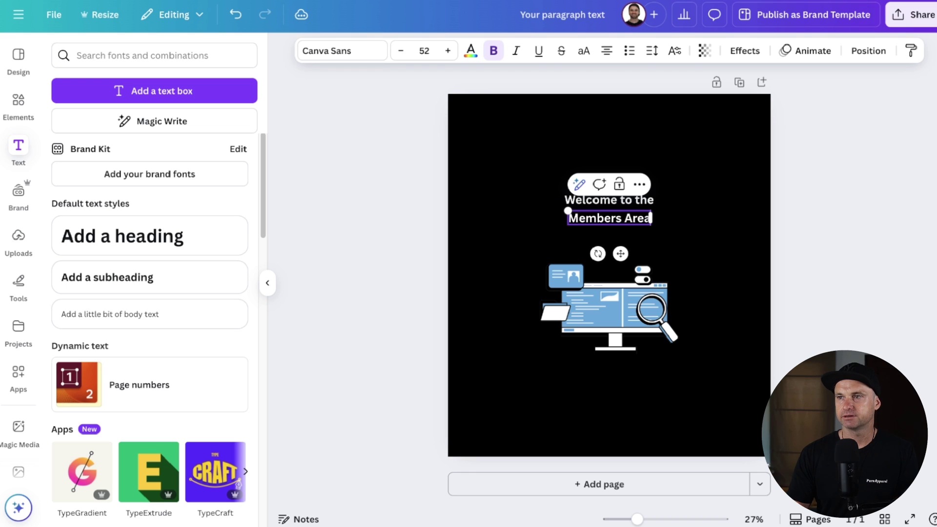
pyautogui.click(448, 53)
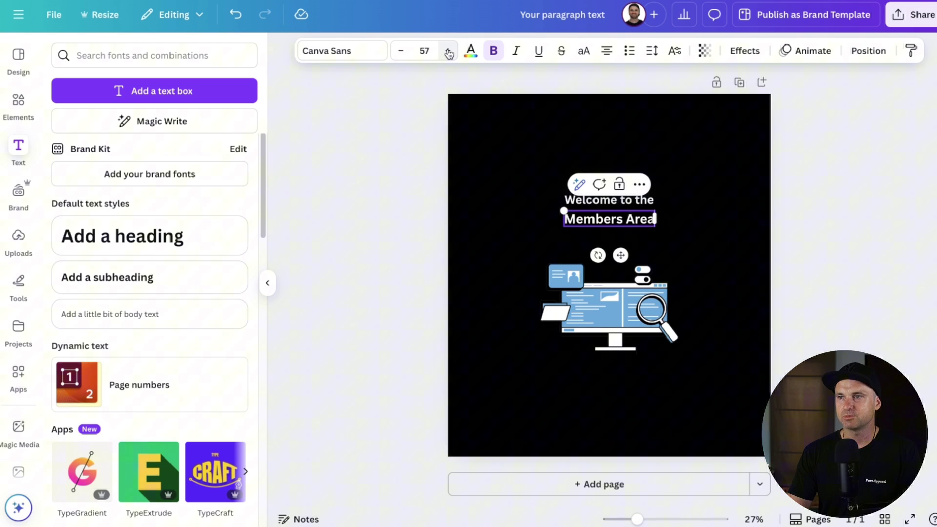
pyautogui.click(448, 53)
pyautogui.click(448, 54)
pyautogui.click(449, 53)
pyautogui.click(449, 53)
pyautogui.click(448, 54)
pyautogui.click(448, 53)
pyautogui.click(448, 53)
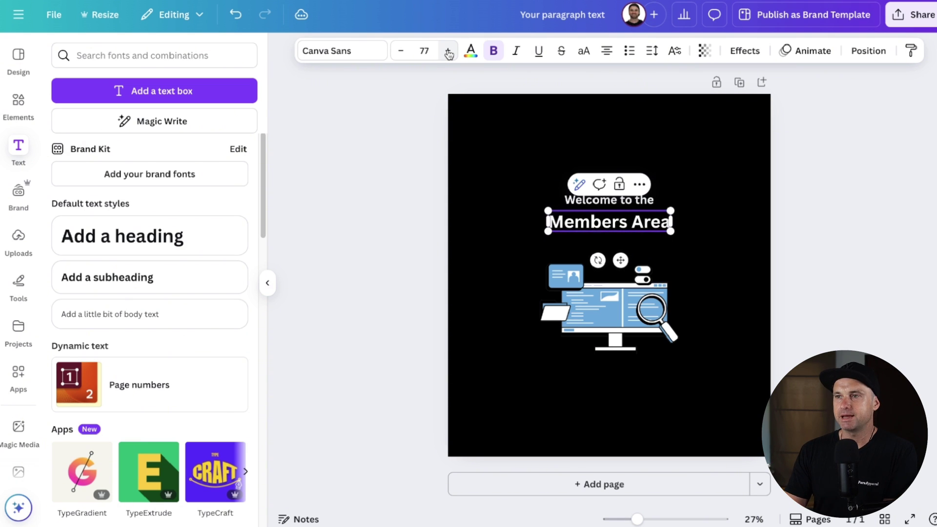
pyautogui.click(448, 53)
pyautogui.click(448, 53)
pyautogui.click(448, 53)
pyautogui.click(448, 54)
# Step: Nudge 'Members Area' up just beneath the welcome line
pyautogui.click(868, 283)
pyautogui.moveTo(612, 224); pyautogui.dragTo(612, 219)
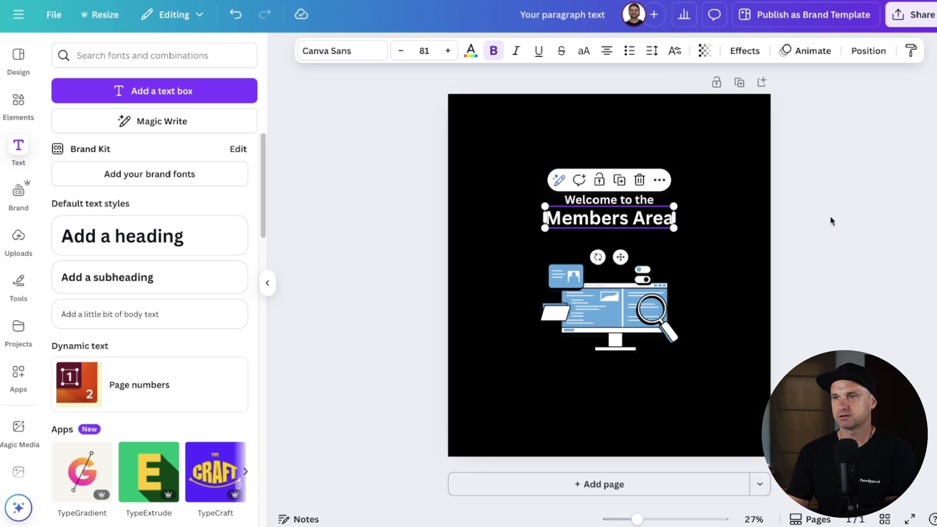
pyautogui.click(844, 220)
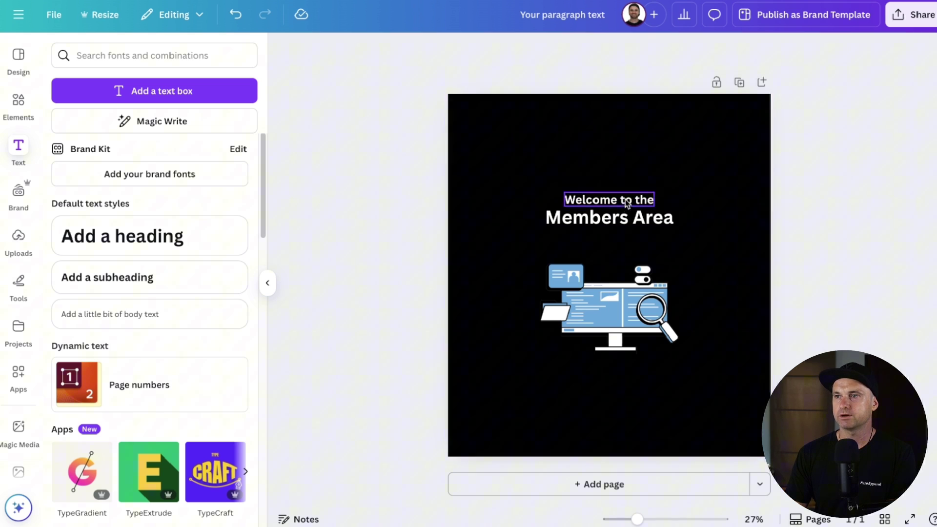
pyautogui.click(780, 185)
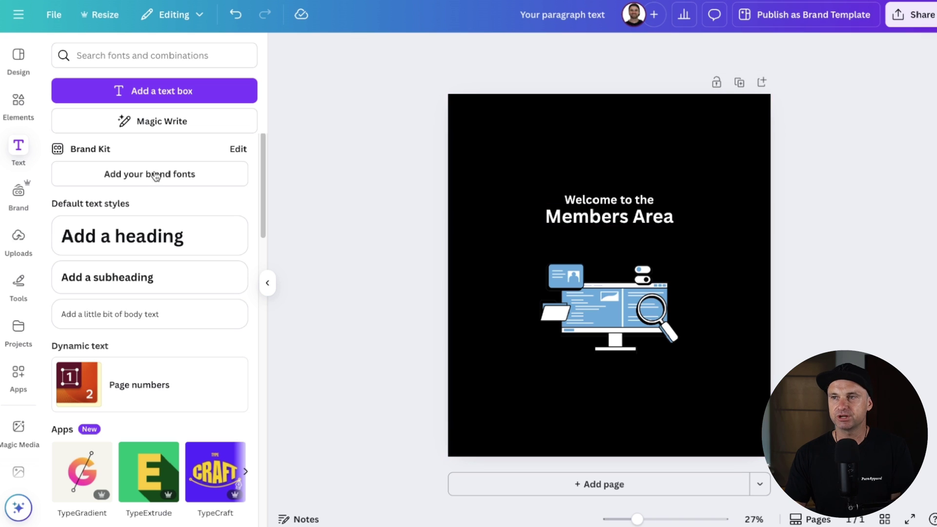
# Step: Add a non-bold paragraph text box at size 38 below the heading
pyautogui.click(178, 91)
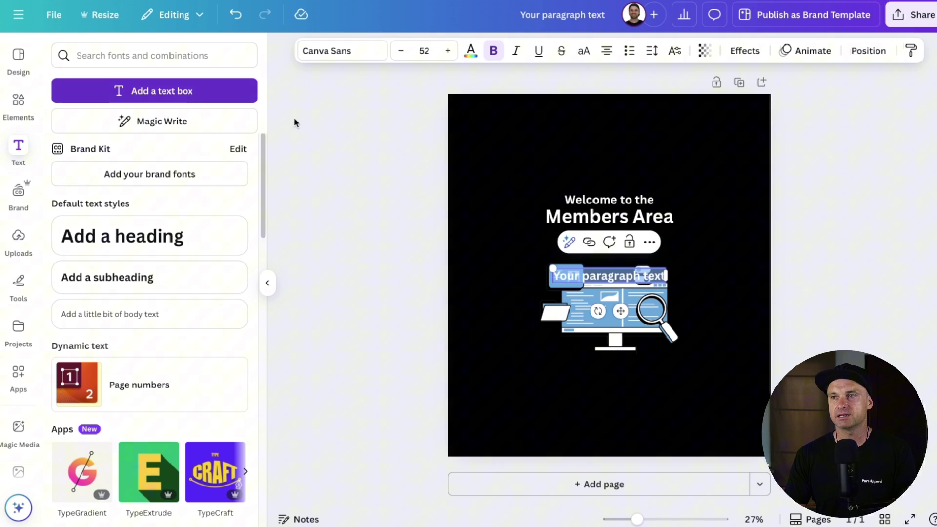
pyautogui.click(542, 268)
pyautogui.moveTo(597, 277); pyautogui.dragTo(597, 237)
pyautogui.doubleClick(596, 238)
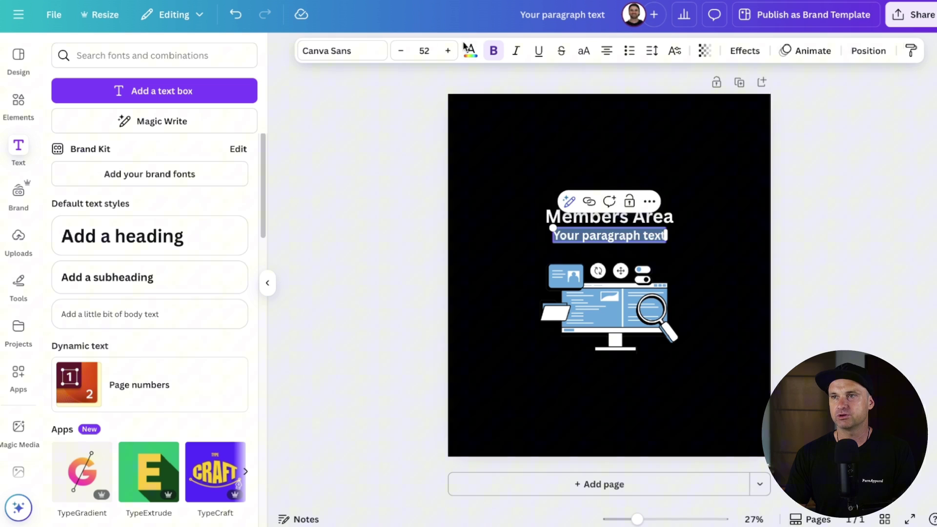
pyautogui.click(493, 51)
pyautogui.click(581, 237)
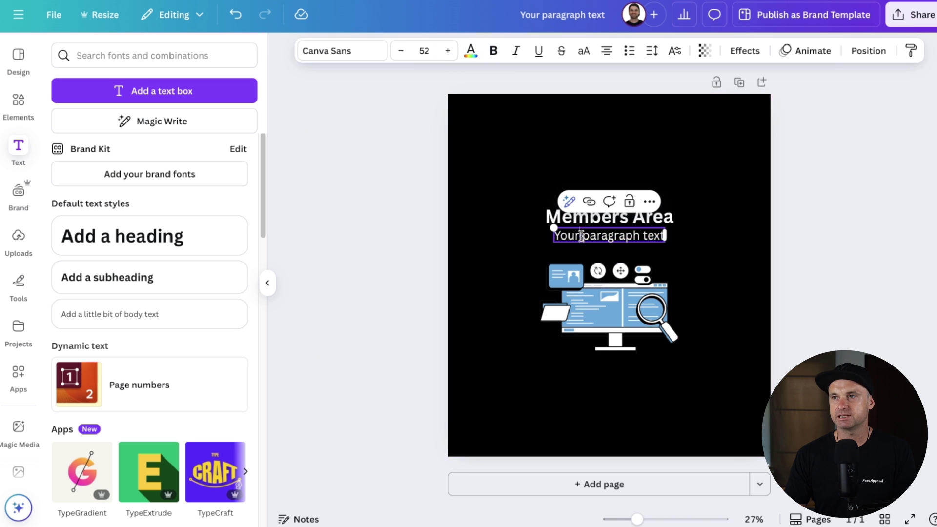
pyautogui.hotkey('ctrl', 'a')
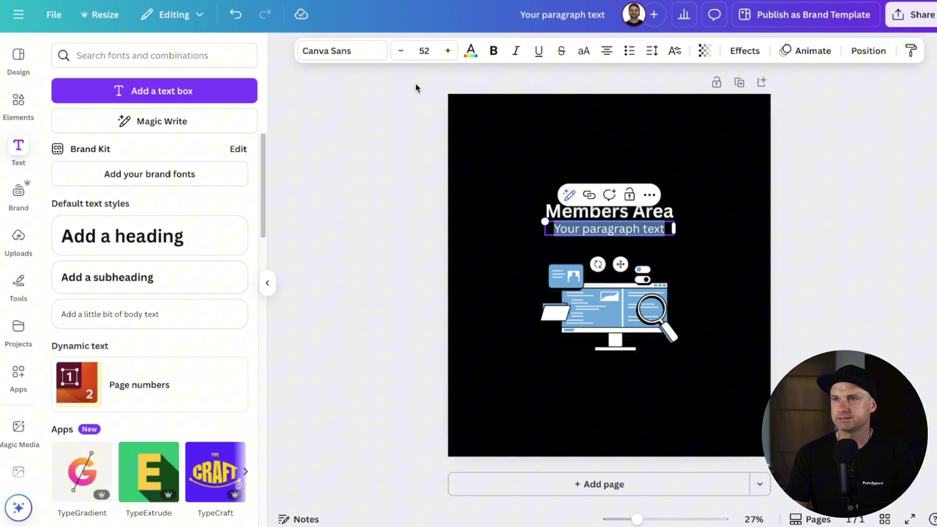
pyautogui.click(419, 49)
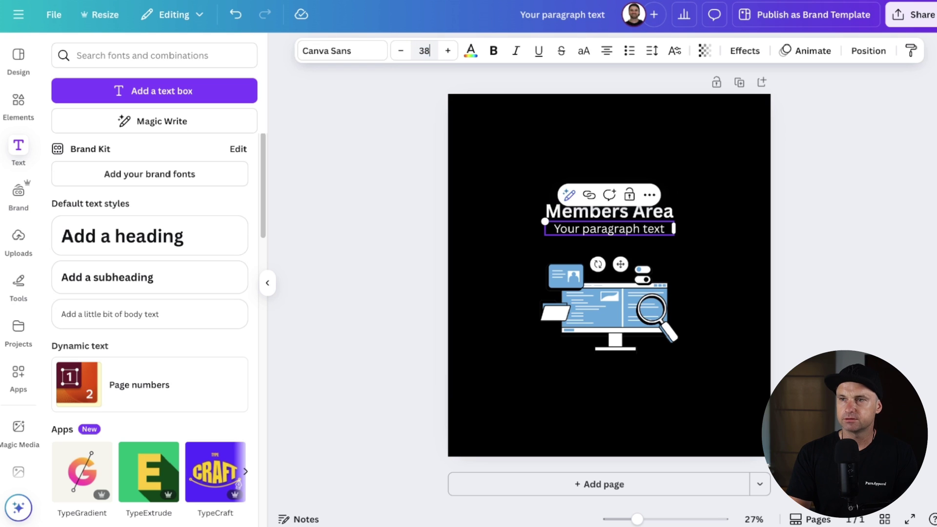
pyautogui.write('38')
pyautogui.press('Return')
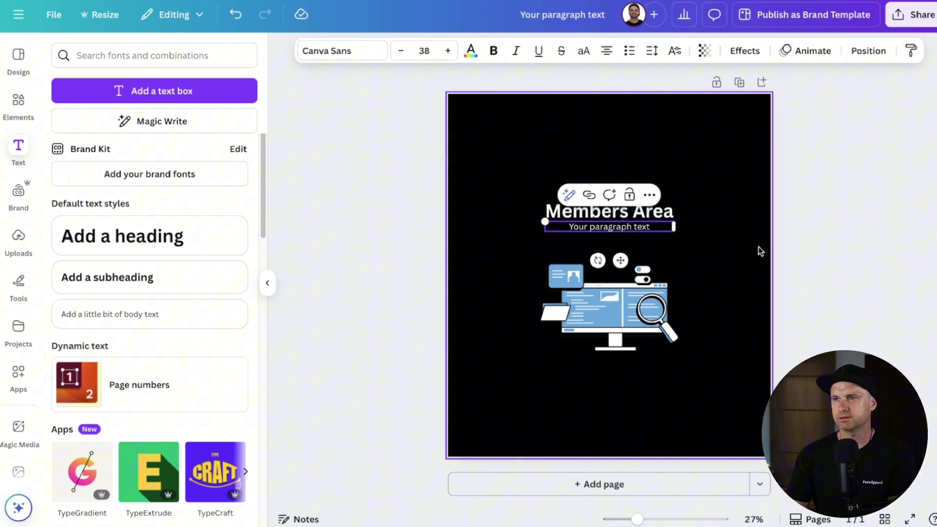
pyautogui.click(759, 251)
# Step: Type 'You can also access all resources from the GoKollab App' and widen the box
pyautogui.click(636, 229)
pyautogui.doubleClick(628, 229)
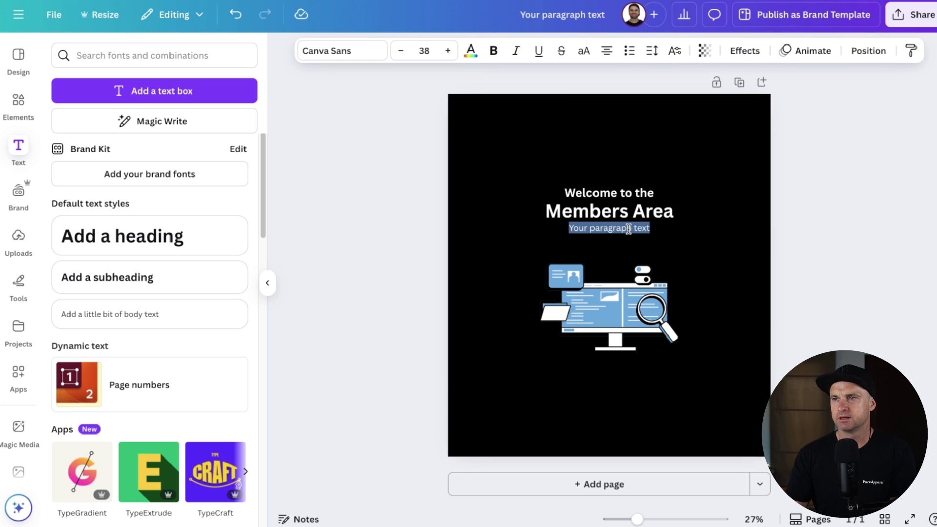
pyautogui.write('You can als')
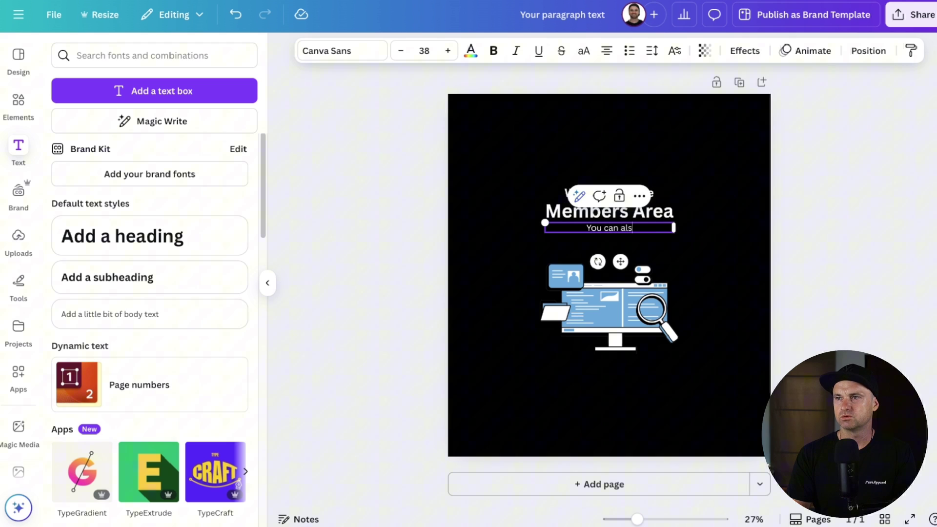
pyautogui.write('o access all resour')
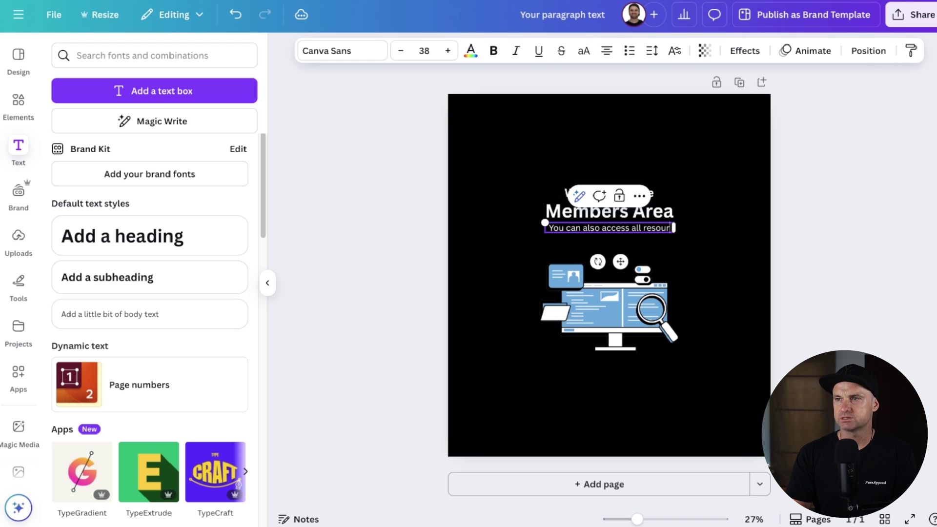
pyautogui.write('ces from the GoK')
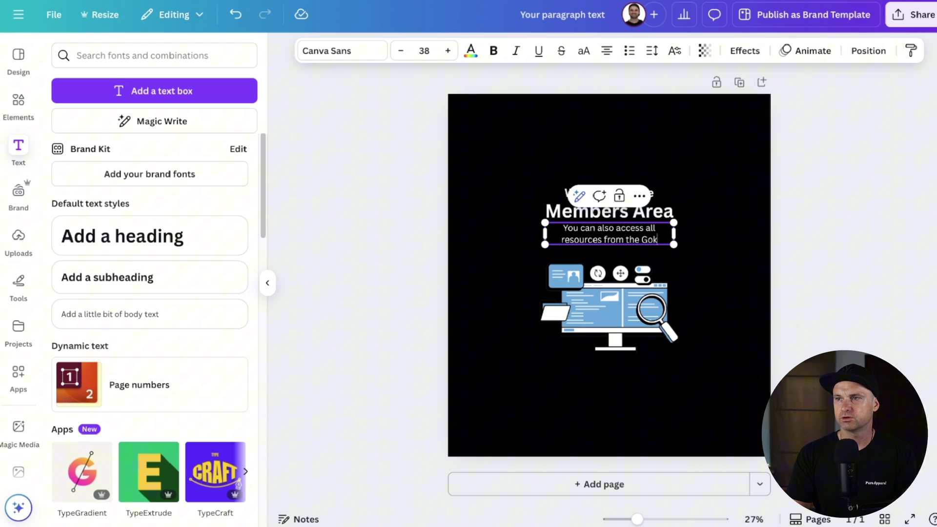
pyautogui.write('ollab App')
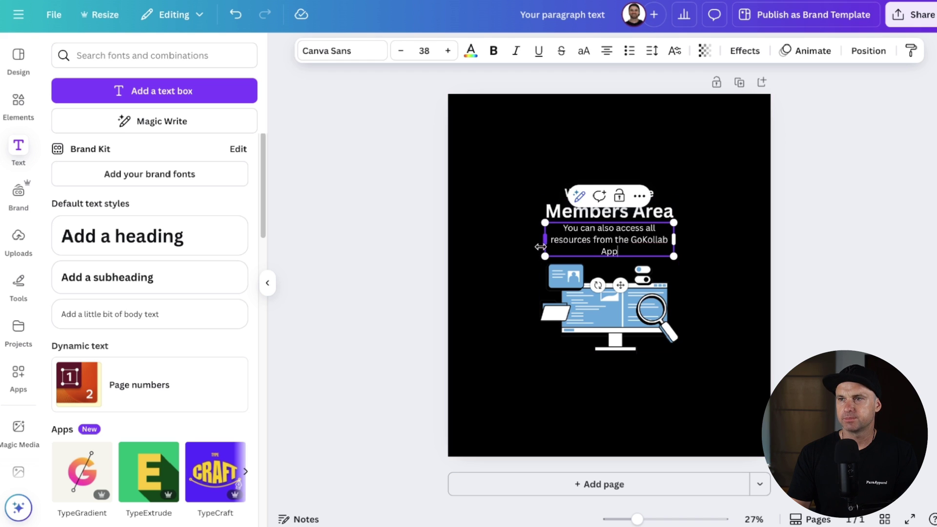
pyautogui.moveTo(545, 239); pyautogui.dragTo(539, 239)
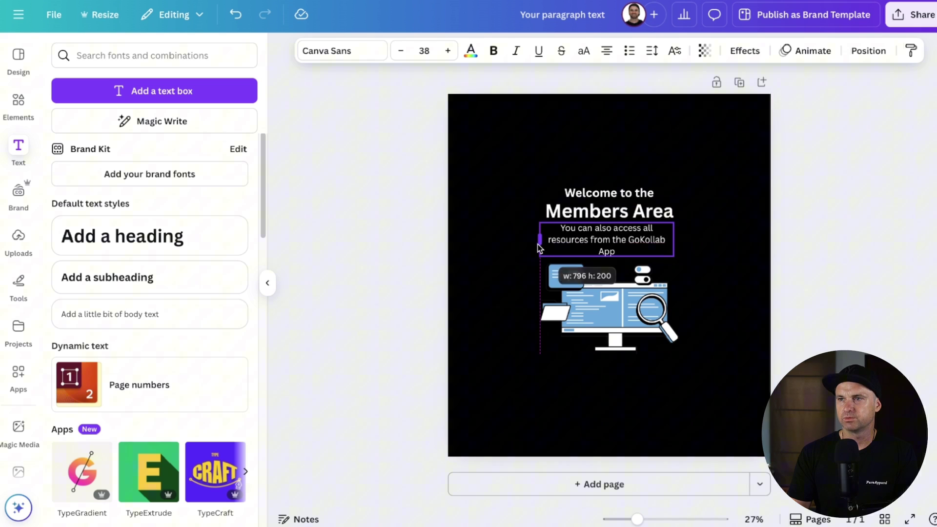
pyautogui.moveTo(674, 239); pyautogui.dragTo(632, 233)
pyautogui.click(696, 244)
pyautogui.click(830, 219)
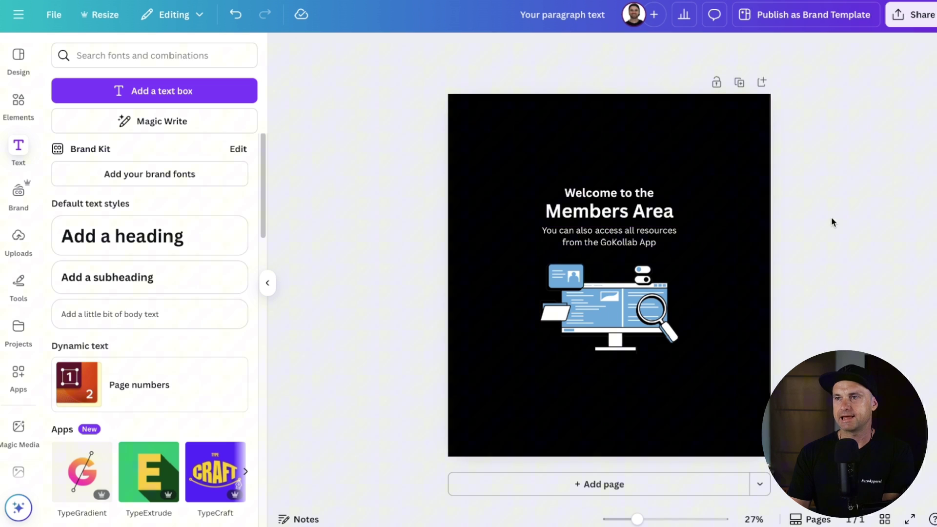
# Step: Move the computer illustration lower, centred on the page
pyautogui.click(623, 248)
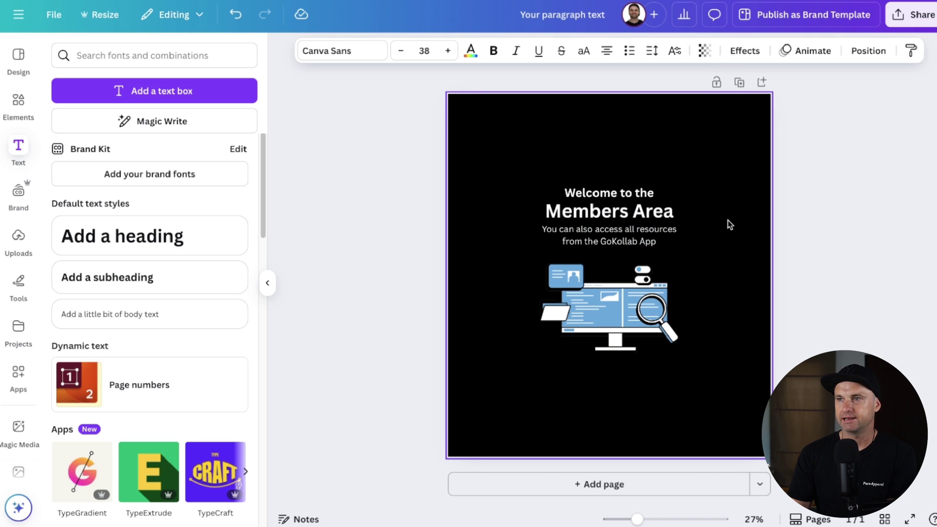
pyautogui.click(669, 210)
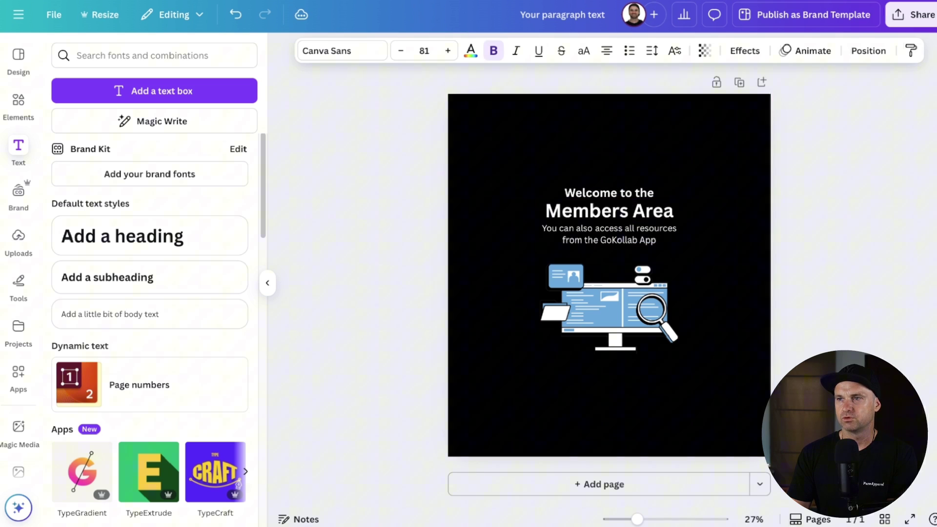
pyautogui.click(593, 239)
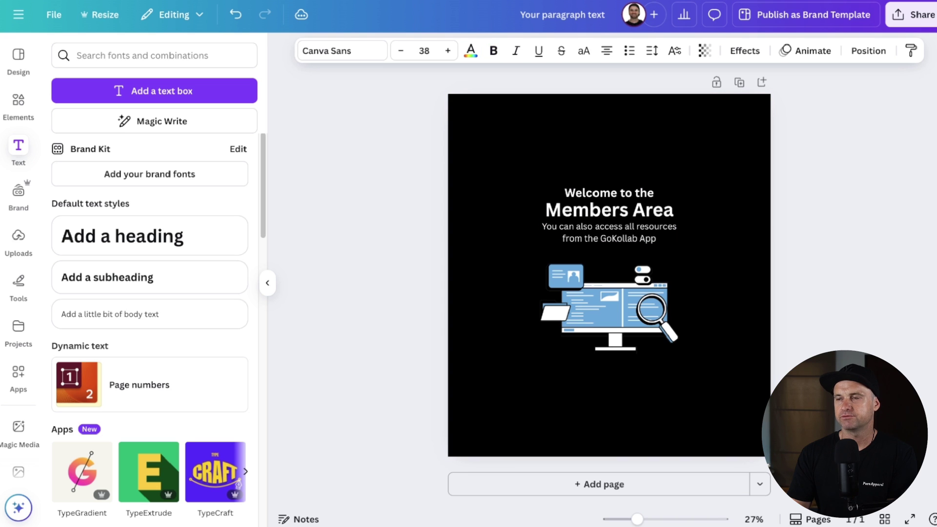
pyautogui.moveTo(597, 335); pyautogui.dragTo(596, 339)
pyautogui.click(812, 328)
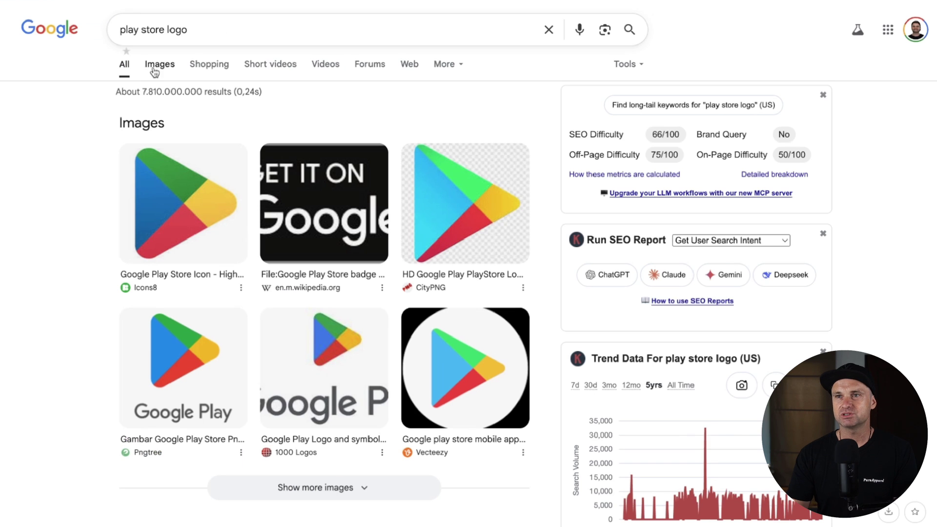
# Step: Filter the 'play store logo' image results to transparent and save the Google Play logo
pyautogui.click(156, 64)
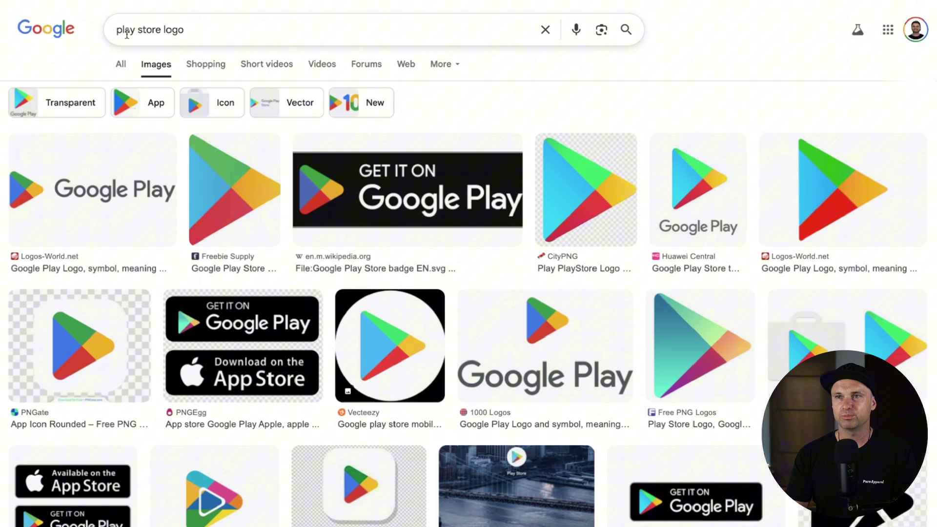
pyautogui.click(666, 64)
pyautogui.moveTo(683, 108)
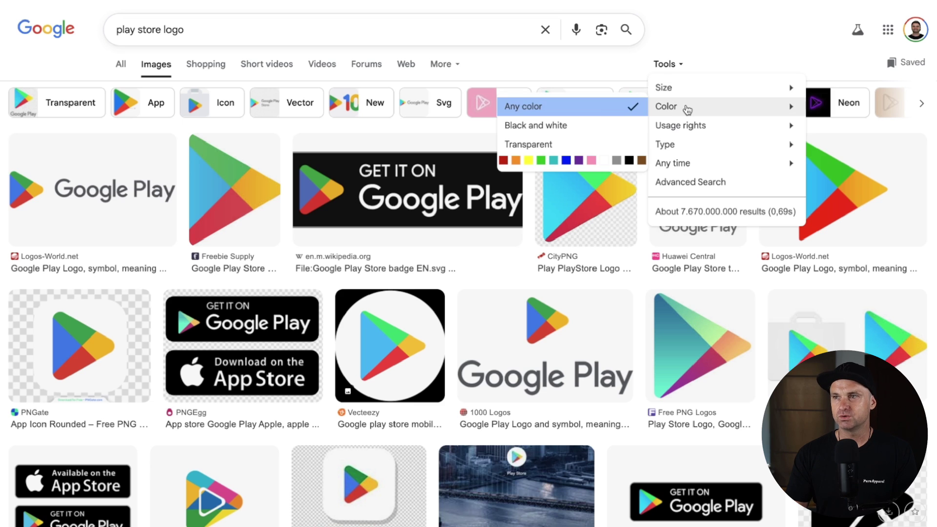
pyautogui.click(532, 143)
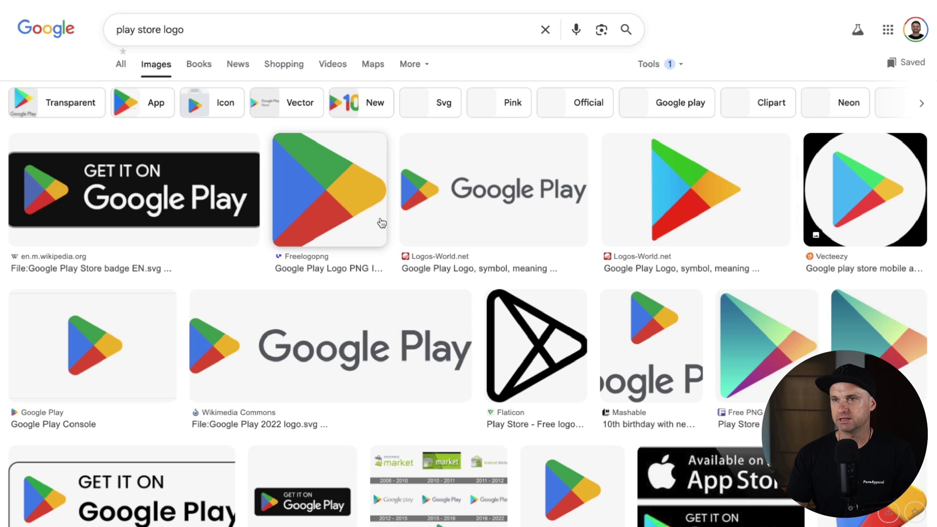
pyautogui.click(303, 185)
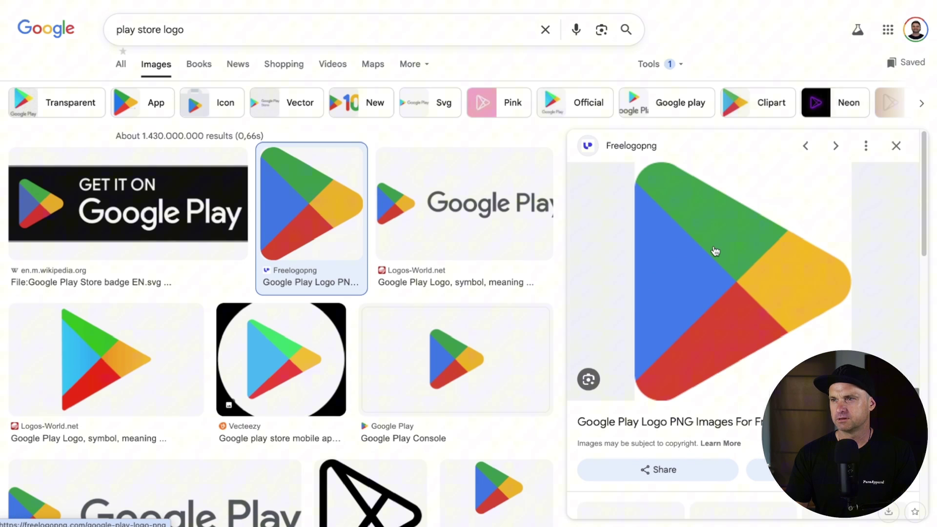
pyautogui.rightClick(727, 251)
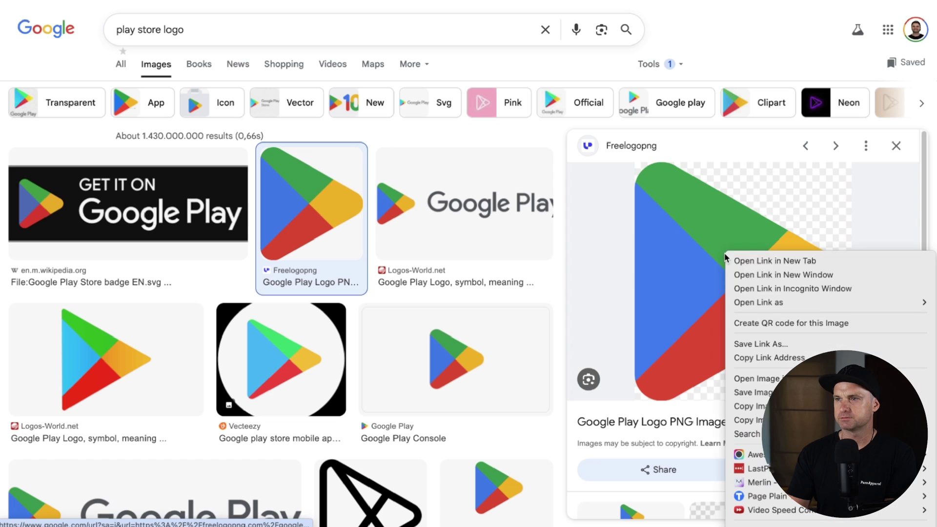
pyautogui.click(754, 393)
pyautogui.press('Return')
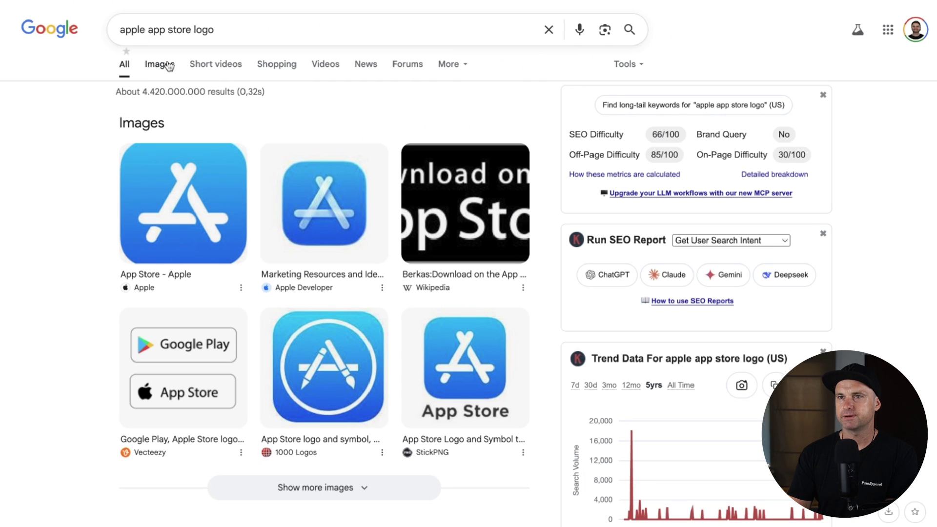
# Step: Filter the App Store image results to transparent and save the Wikimedia App Store icon
pyautogui.click(168, 66)
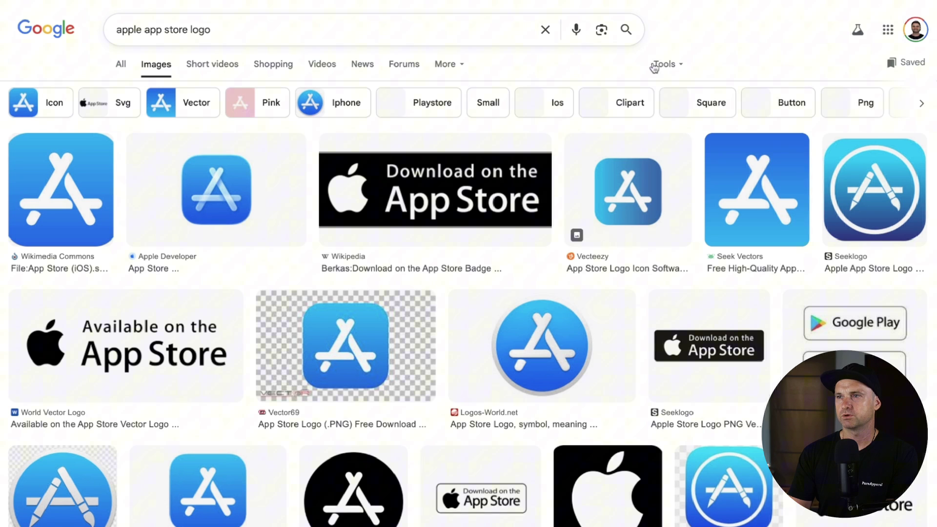
pyautogui.click(654, 68)
pyautogui.moveTo(665, 104)
pyautogui.click(541, 145)
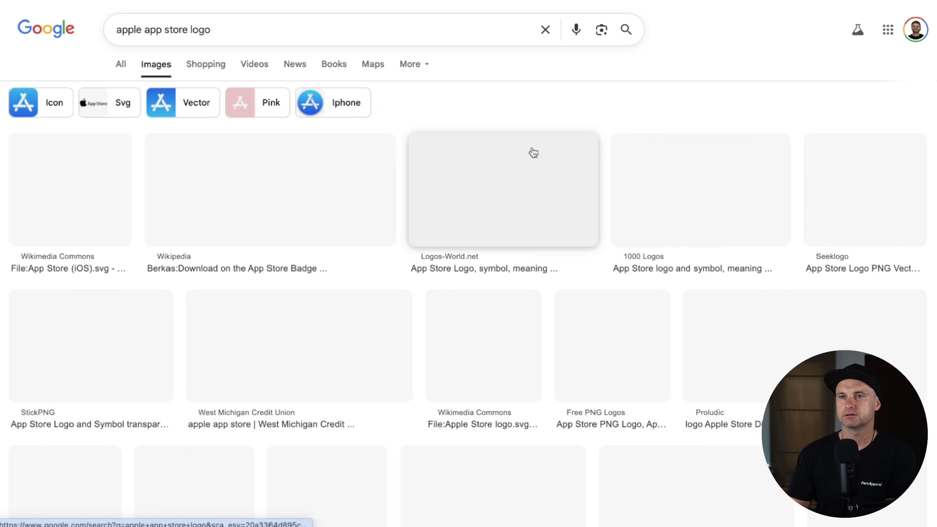
pyautogui.click(68, 195)
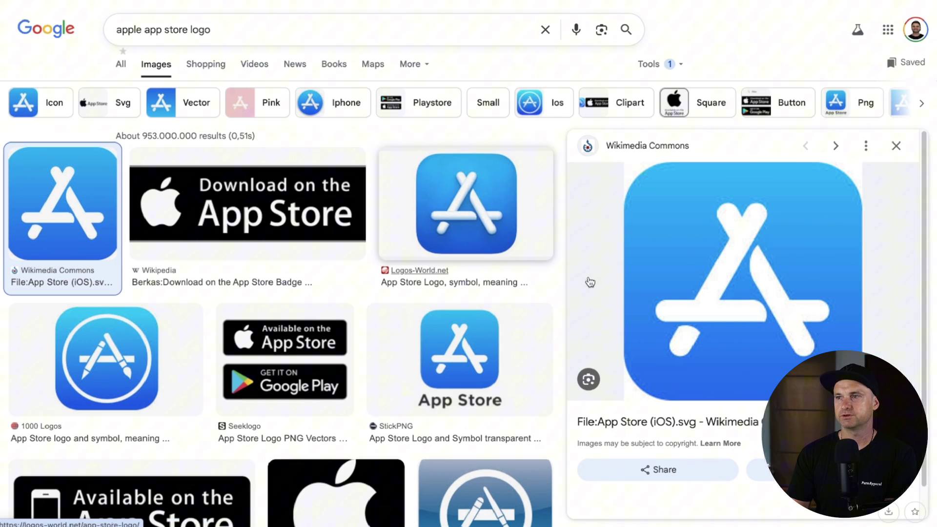
pyautogui.rightClick(676, 262)
pyautogui.click(729, 395)
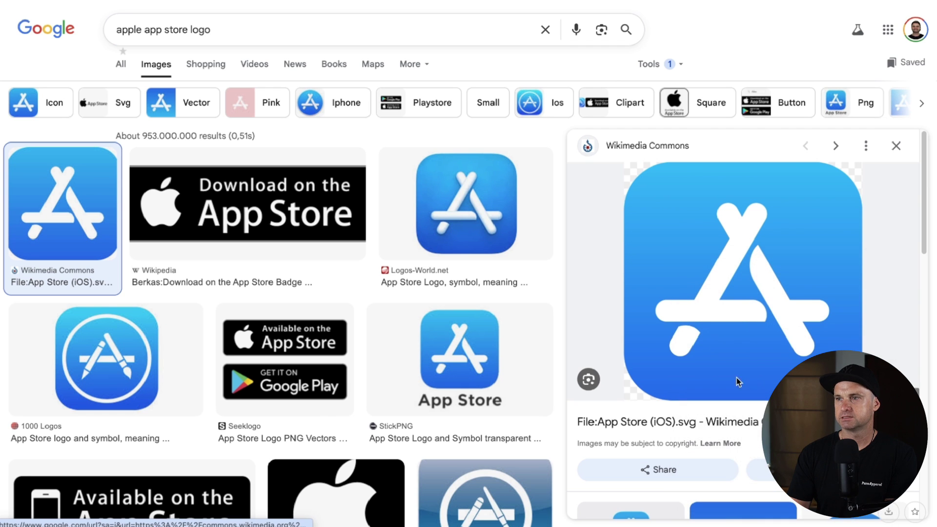
pyautogui.press('Return')
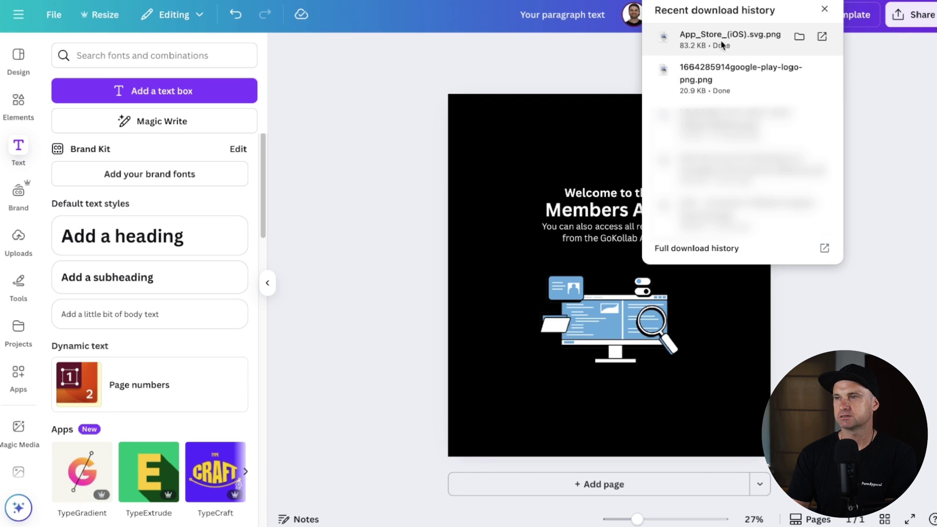
# Step: Add the App Store and Google Play logos, shrunk side by side under the caption
pyautogui.hotkey('ctrl', 'v')
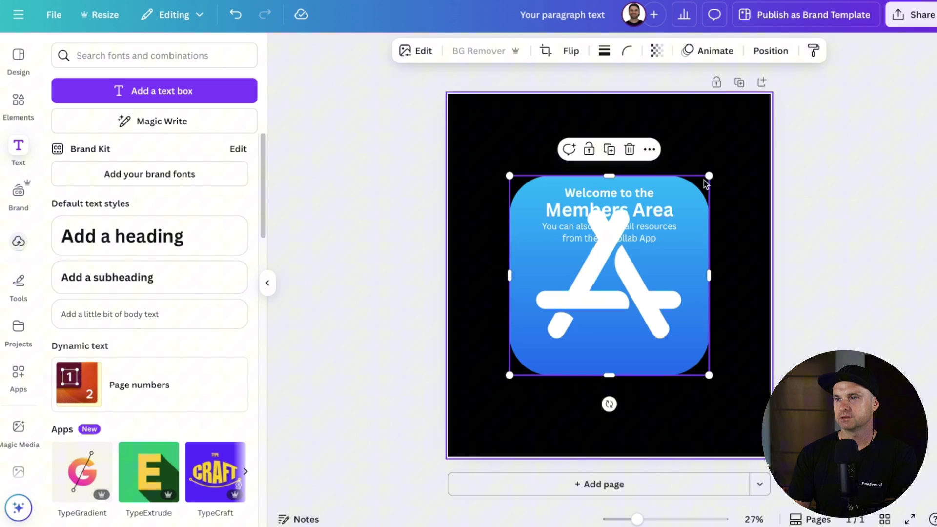
pyautogui.moveTo(700, 379); pyautogui.dragTo(599, 261)
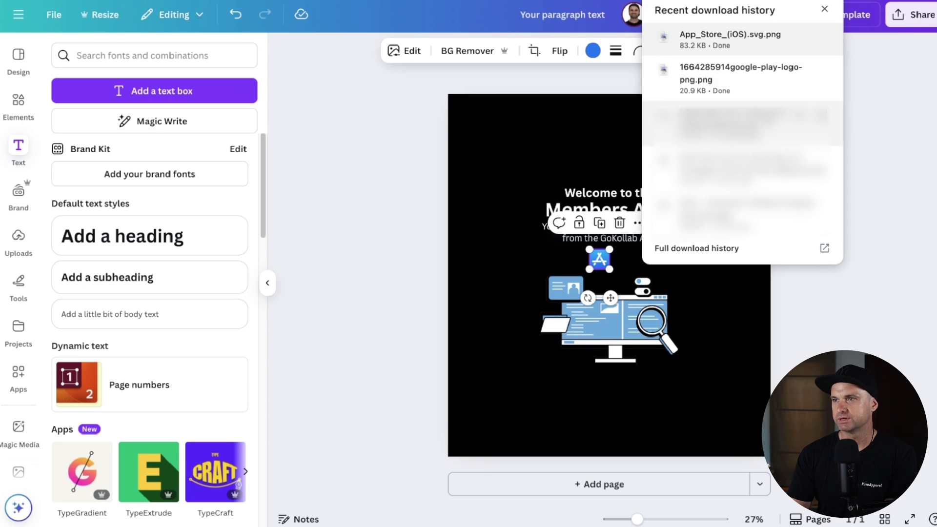
pyautogui.moveTo(743, 86); pyautogui.dragTo(521, 247)
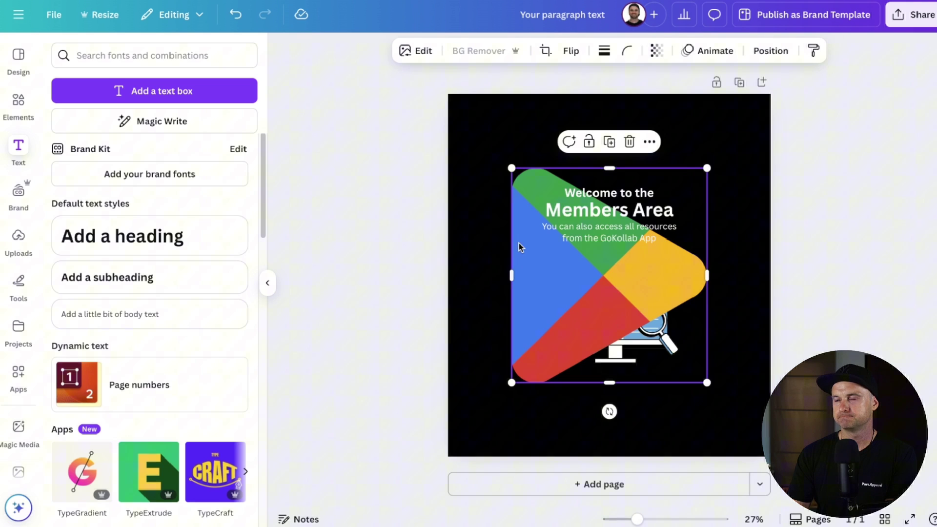
pyautogui.moveTo(508, 390); pyautogui.dragTo(629, 261)
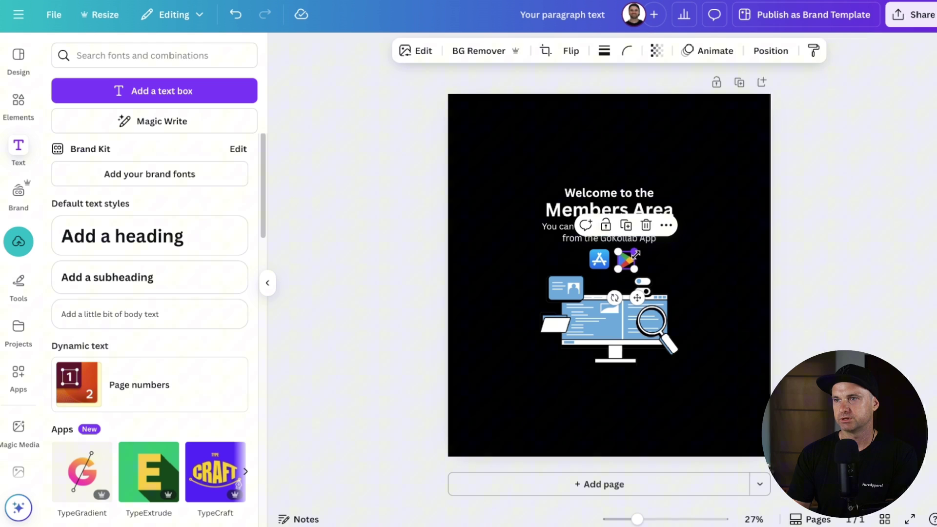
pyautogui.click(711, 262)
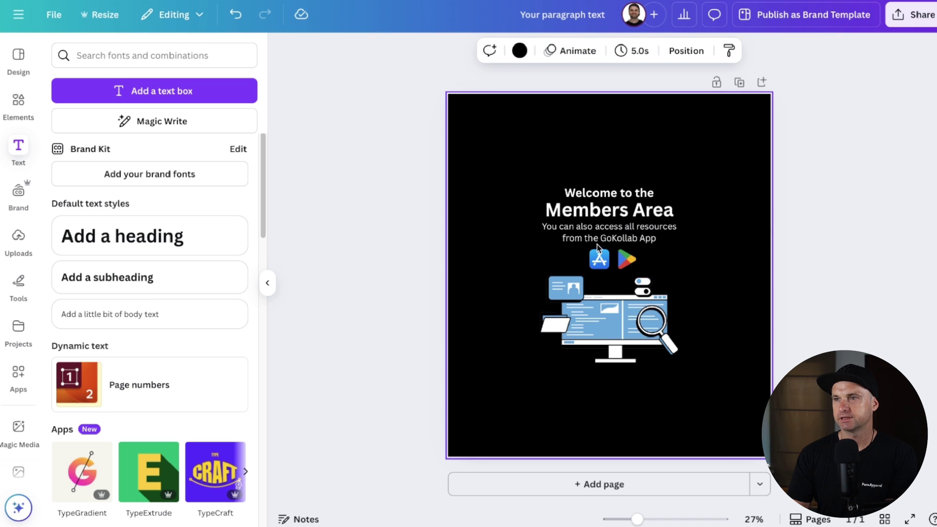
pyautogui.click(626, 259)
pyautogui.click(713, 284)
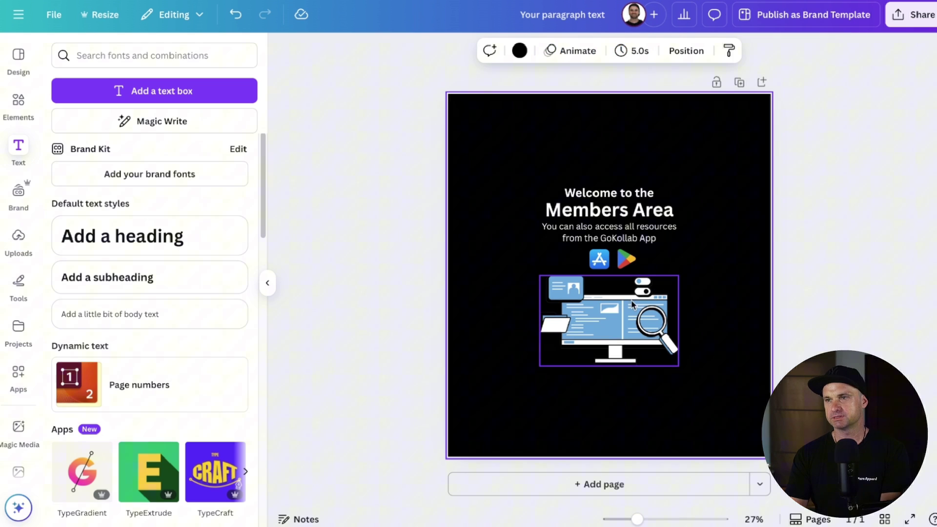
# Step: Nudge the computer illustration up and reposition the heading, subtext and icons group
pyautogui.moveTo(632, 304); pyautogui.dragTo(631, 299)
pyautogui.click(837, 227)
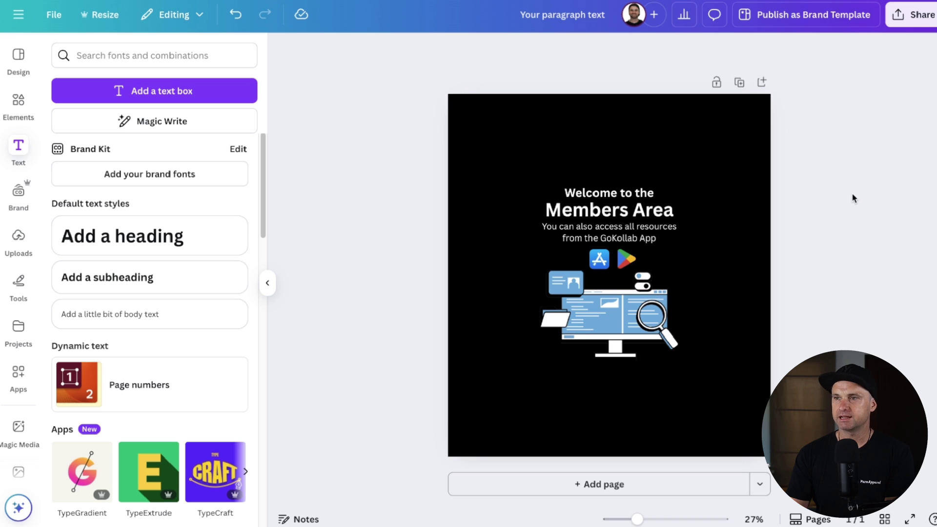
pyautogui.moveTo(840, 166); pyautogui.dragTo(614, 233)
pyautogui.click(782, 249)
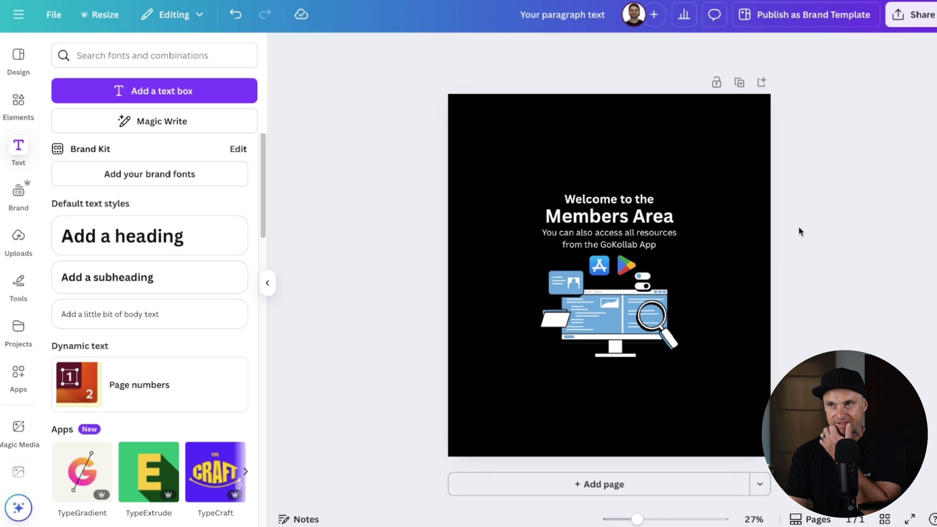
# Step: Make the words 'GoKollab App' in the subtext bold
pyautogui.click(601, 244)
pyautogui.moveTo(655, 245); pyautogui.dragTo(599, 244)
pyautogui.hotkey('ctrl', 'b')
pyautogui.click(853, 205)
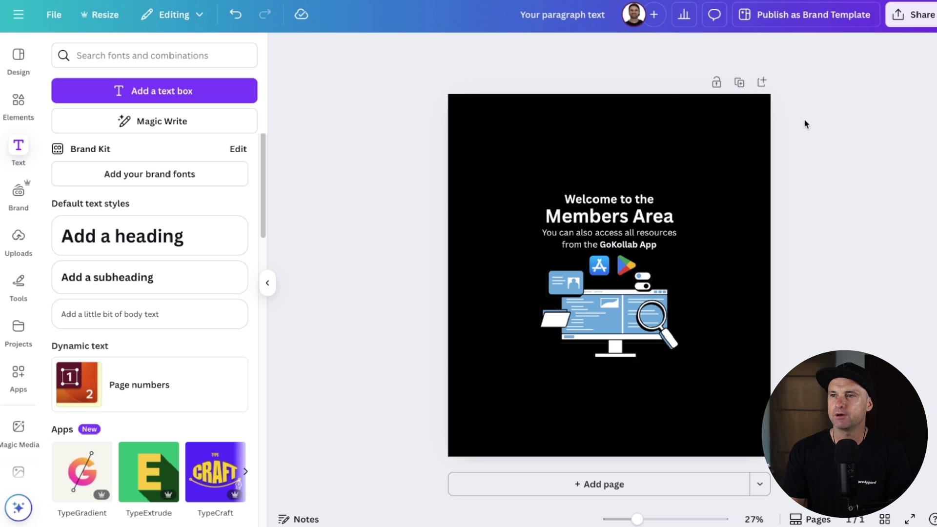
# Step: Rename the Canva design to 'Members Area Image'
pyautogui.click(573, 15)
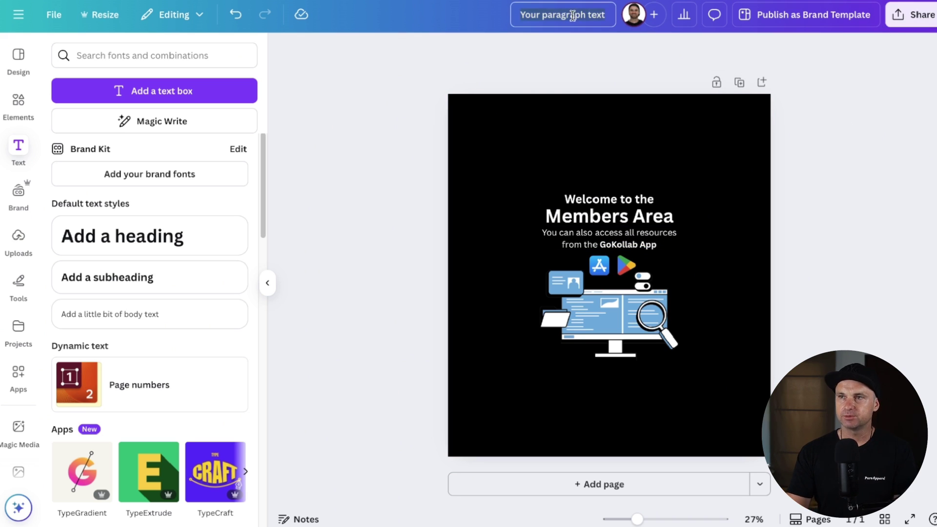
pyautogui.write('Memb')
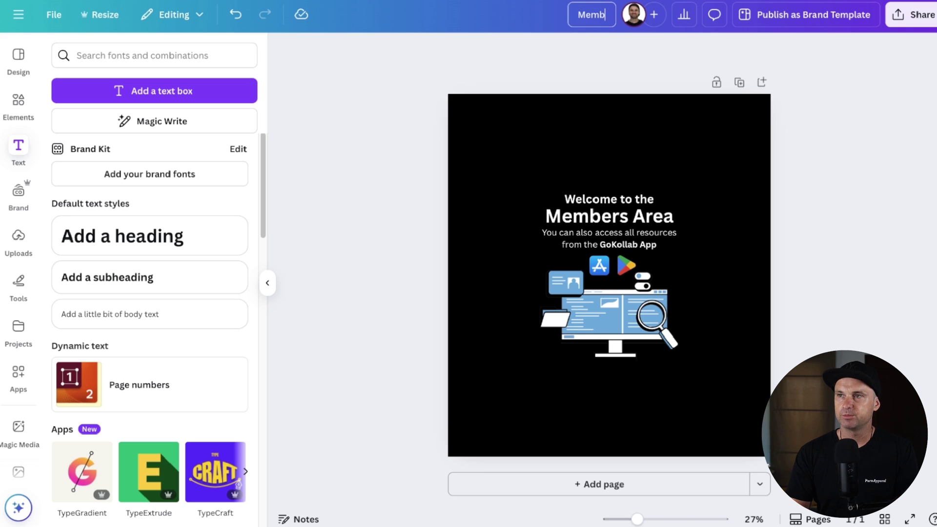
pyautogui.write('ers Area Image')
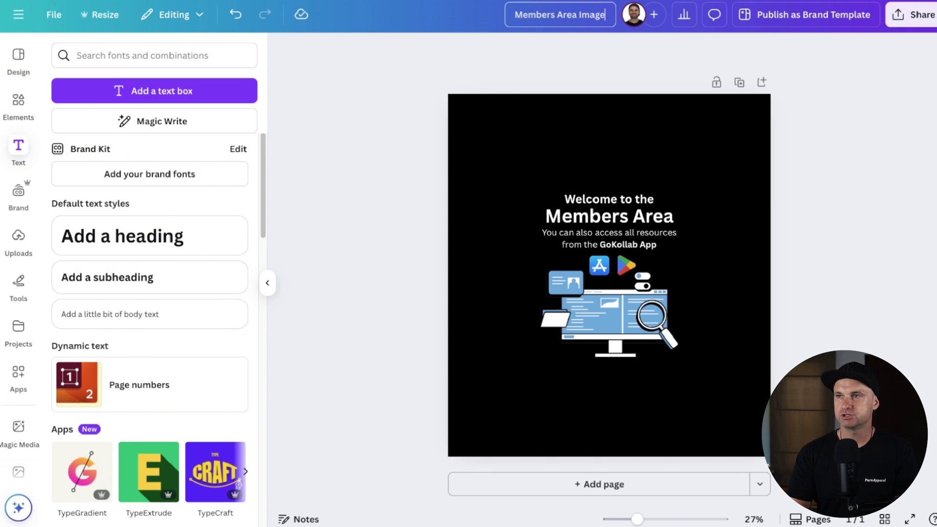
pyautogui.press('Return')
# Step: Download the design as a JPG file
pyautogui.click(911, 15)
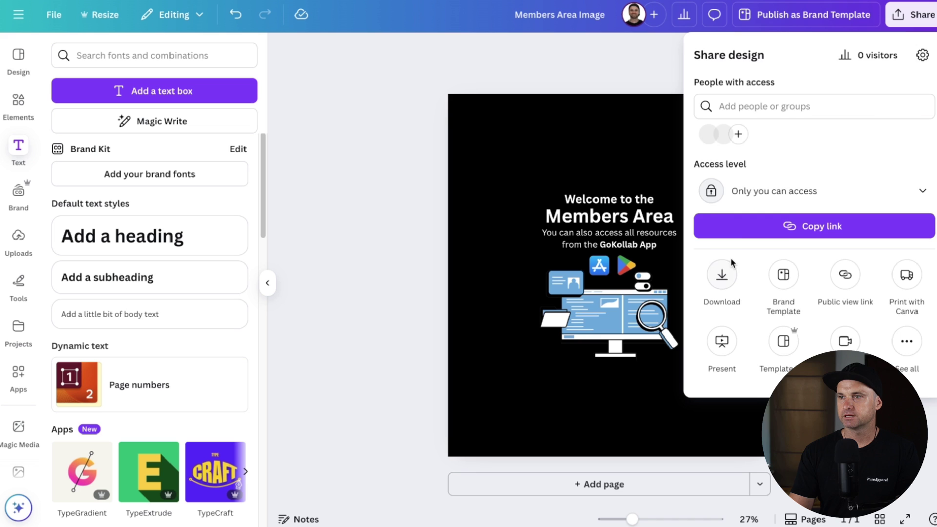
pyautogui.click(722, 273)
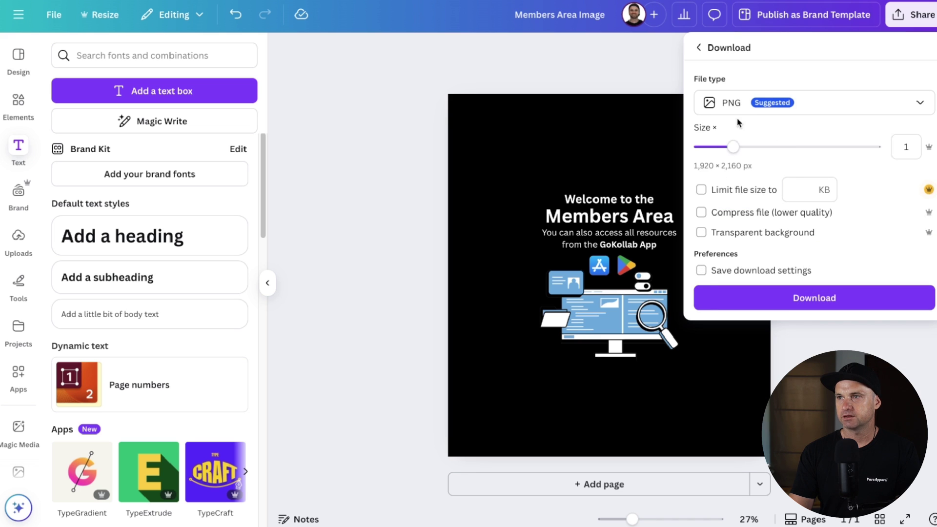
pyautogui.click(746, 104)
pyautogui.click(753, 154)
pyautogui.click(790, 312)
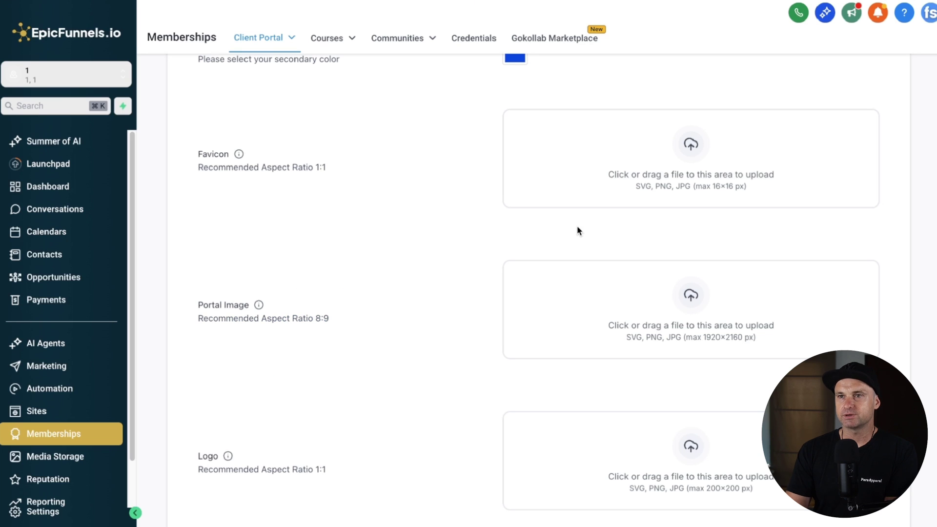
# Step: Upload the Members Area Image JPG as the client portal's Portal Image
pyautogui.moveTo(722, 12); pyautogui.dragTo(686, 329)
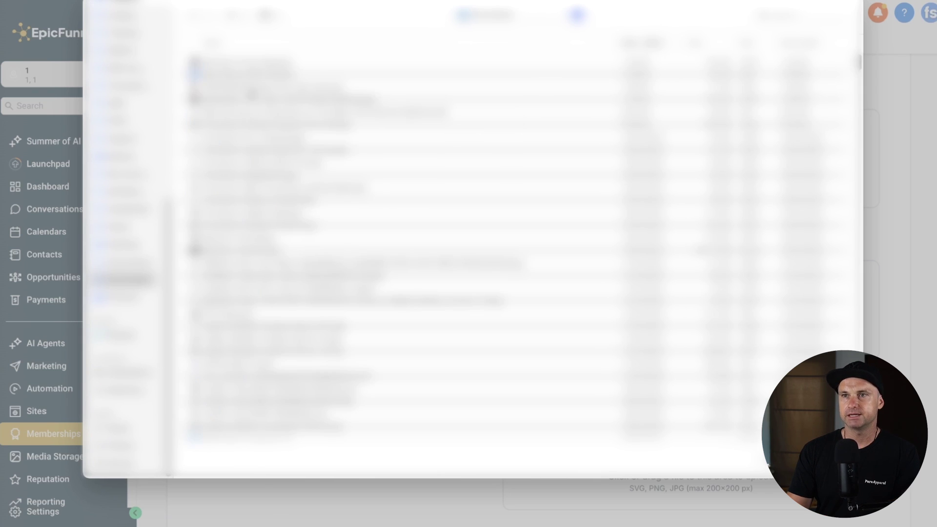
pyautogui.click(219, 62)
pyautogui.press('Return')
pyautogui.scroll(-7, 715, 433)
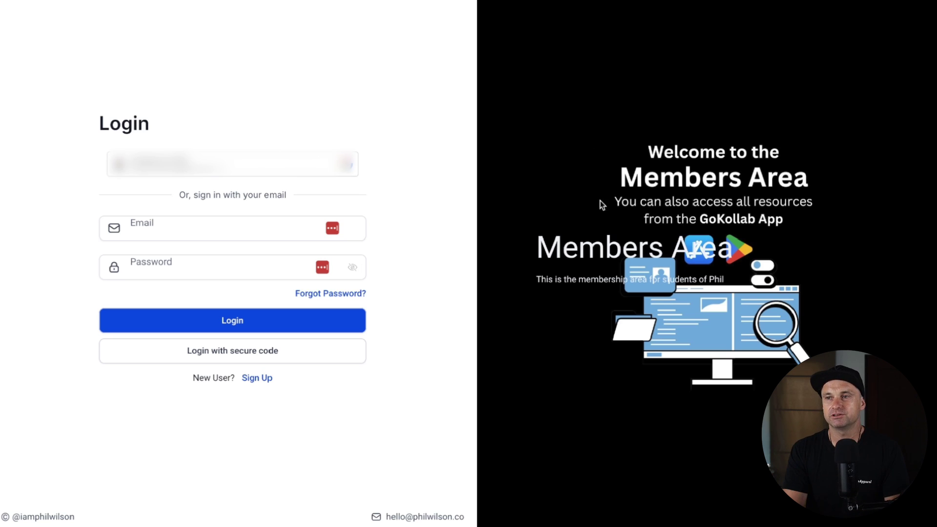
# Step: Inspect the login banner in DevTools and select its div.w-3/4 text block
pyautogui.rightClick(491, 234)
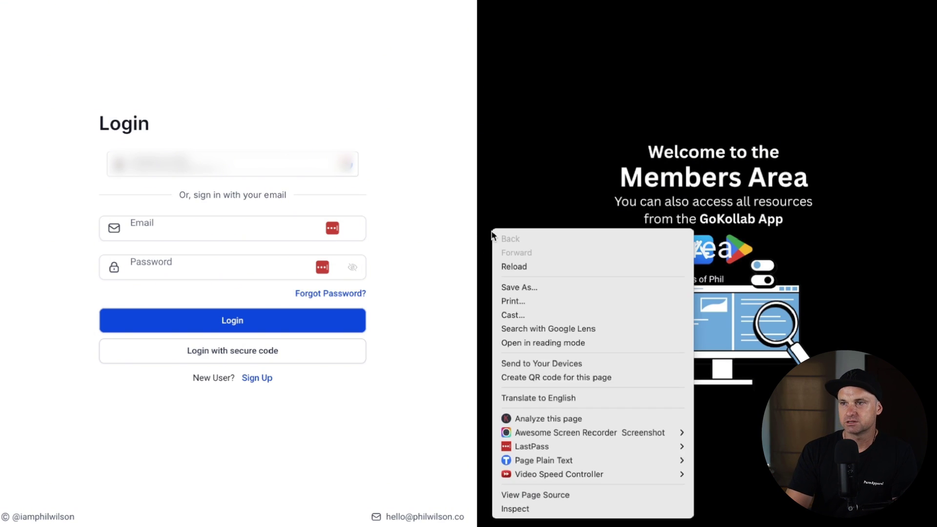
pyautogui.click(515, 508)
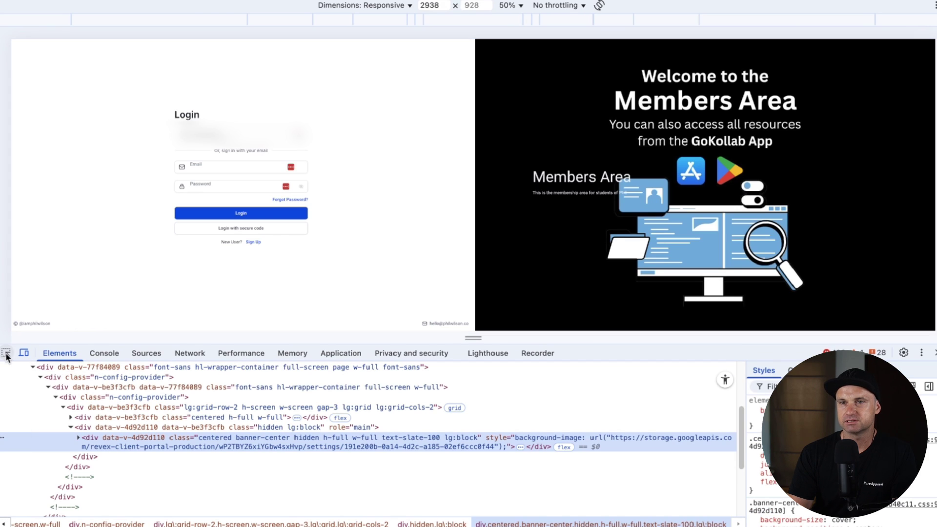
pyautogui.click(6, 354)
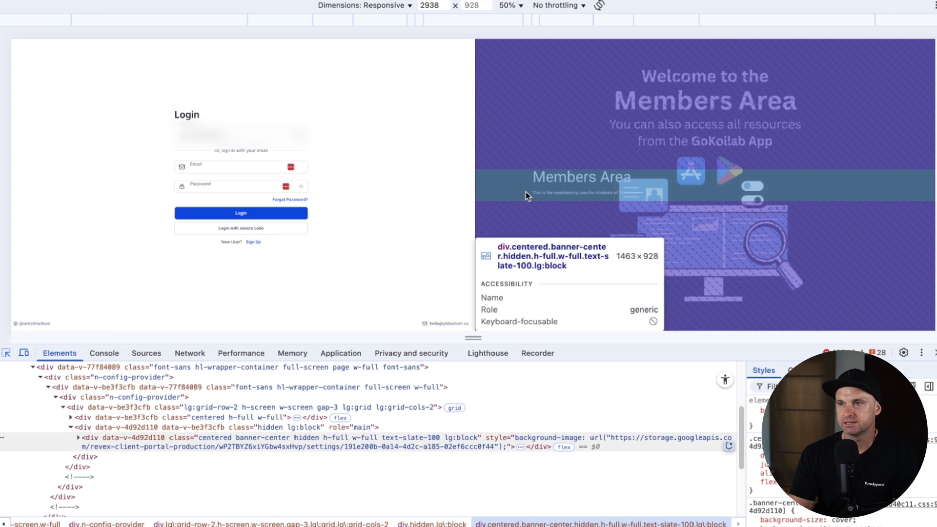
pyautogui.click(525, 191)
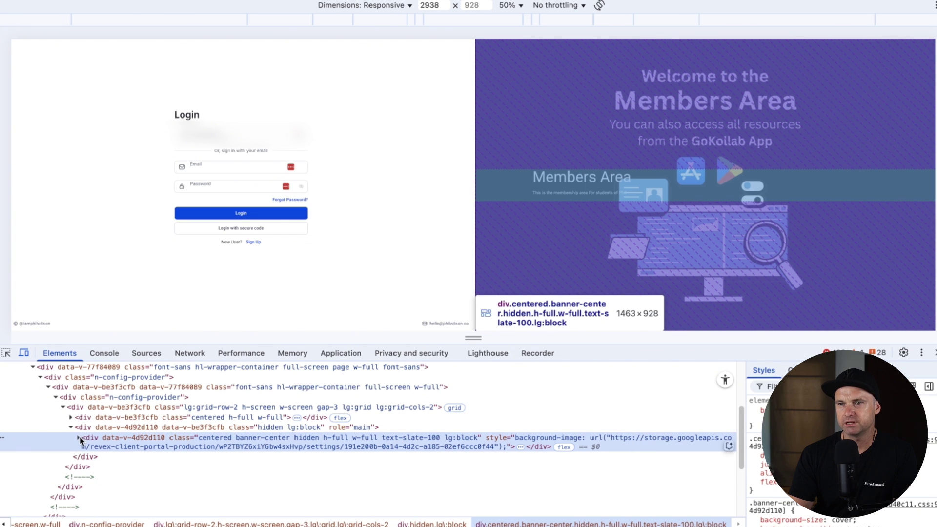
pyautogui.click(79, 437)
pyautogui.click(125, 455)
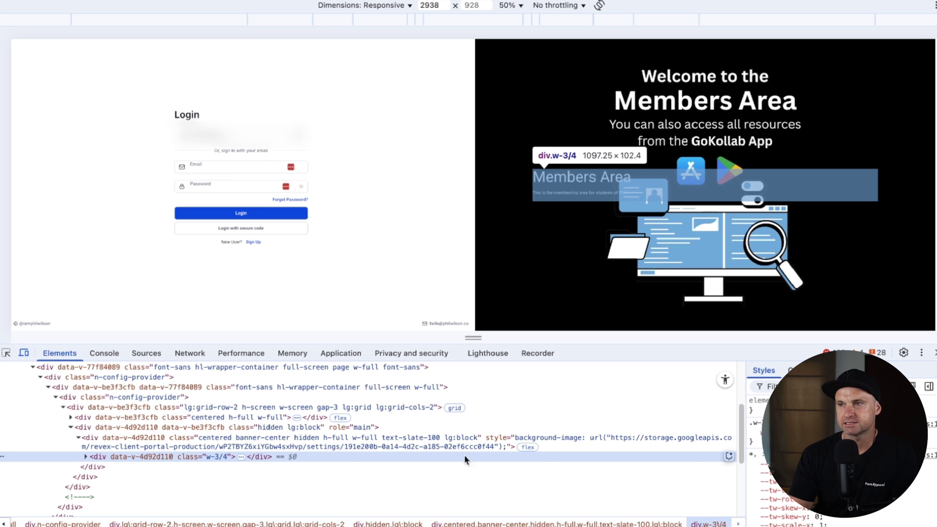
# Step: Add display: none to the w-3/4 style rule and copy the rule
pyautogui.click(763, 432)
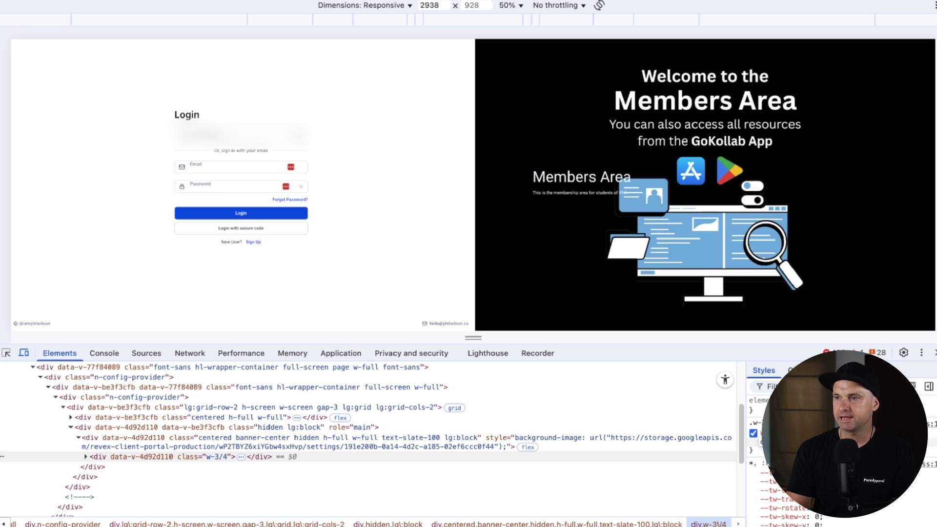
pyautogui.write('none')
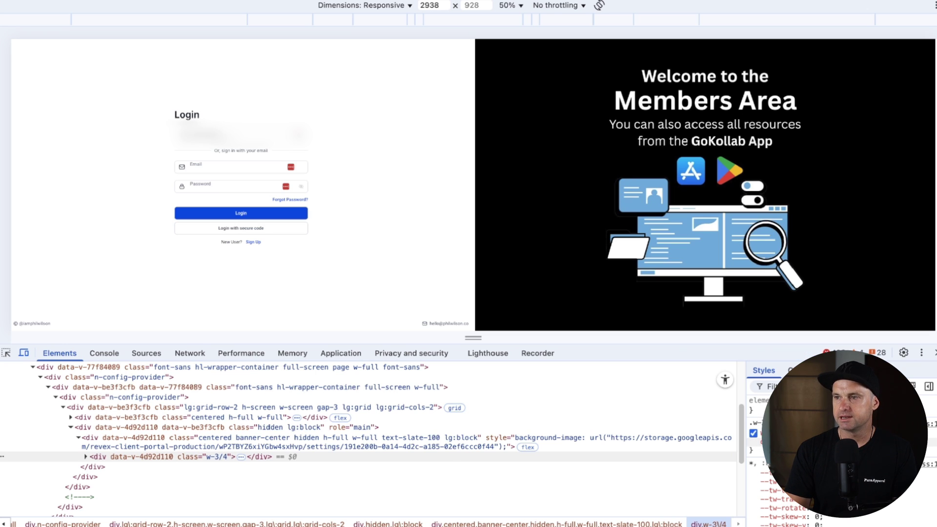
pyautogui.moveTo(751, 451); pyautogui.dragTo(752, 434)
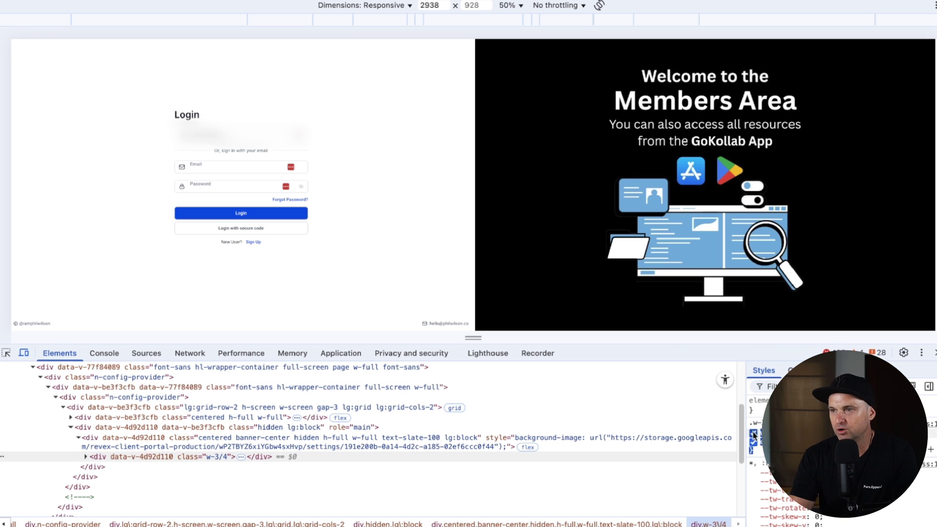
pyautogui.rightClick(749, 423)
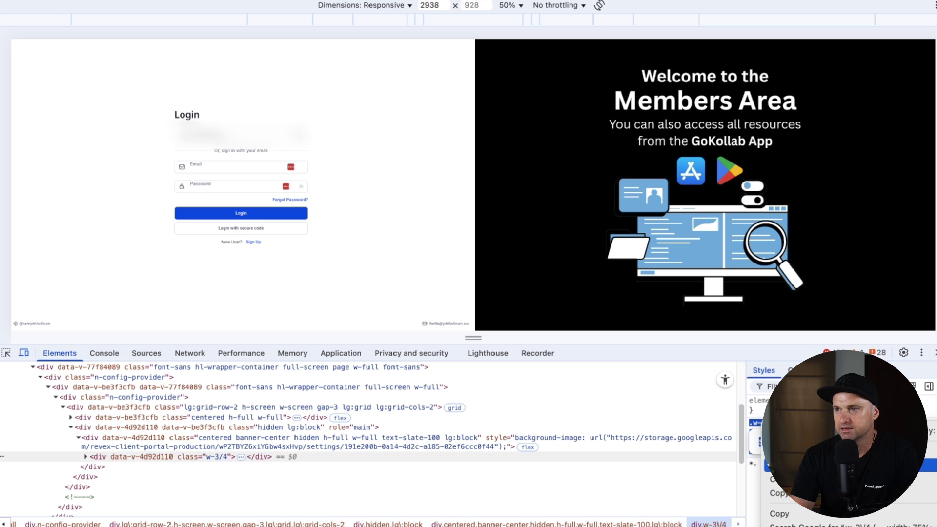
pyautogui.click(782, 517)
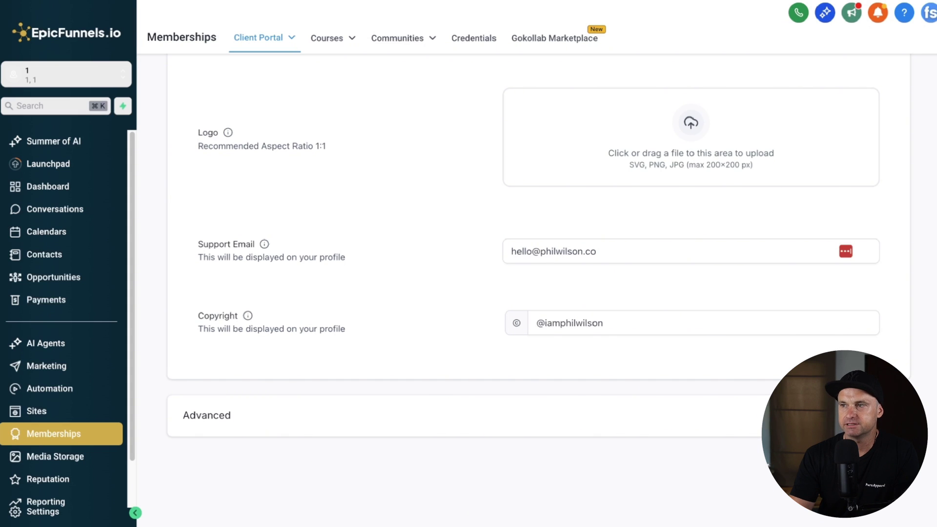
# Step: Paste the copied .w-3\/4 rule into the Advanced Custom CSS field, then close DevTools to check
pyautogui.click(711, 419)
pyautogui.scroll(-6, 487, 443)
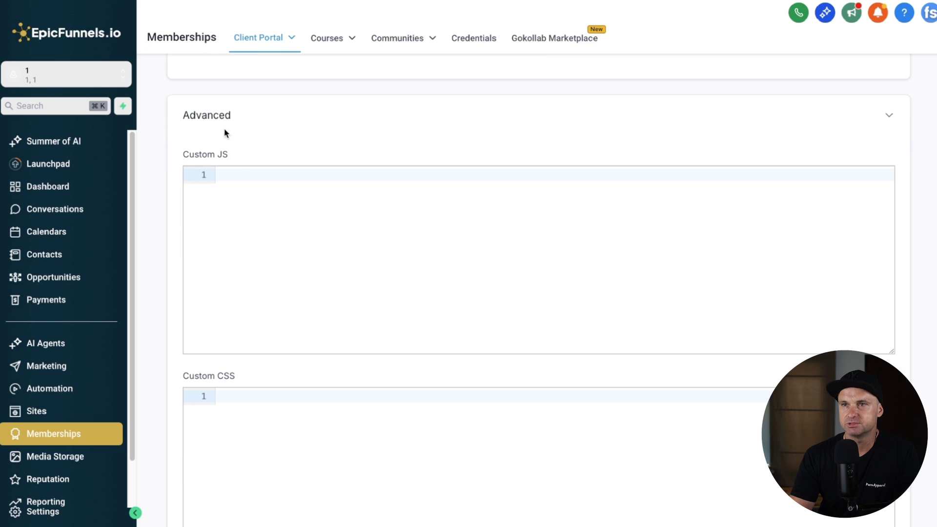
pyautogui.scroll(-4, 242, 317)
pyautogui.click(252, 289)
pyautogui.press('super+v')
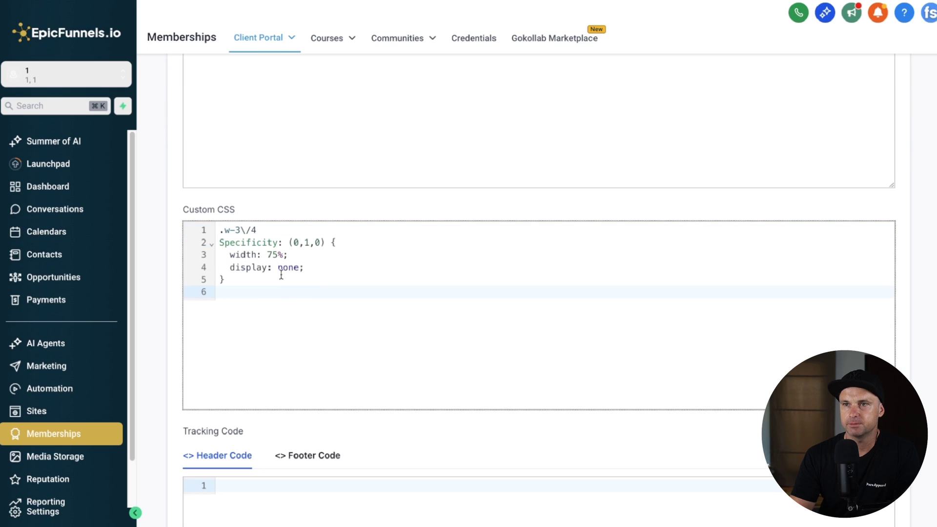
pyautogui.scroll(-5, 698, 388)
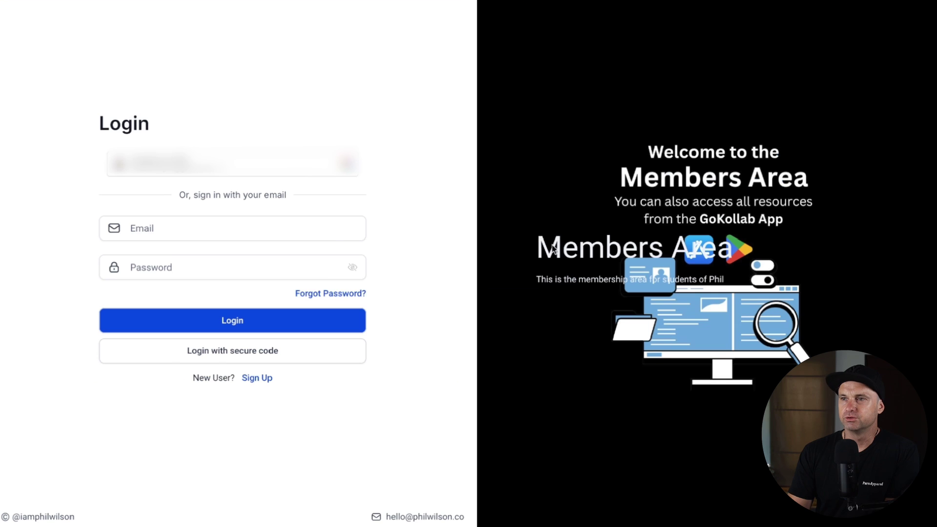
pyautogui.click(933, 352)
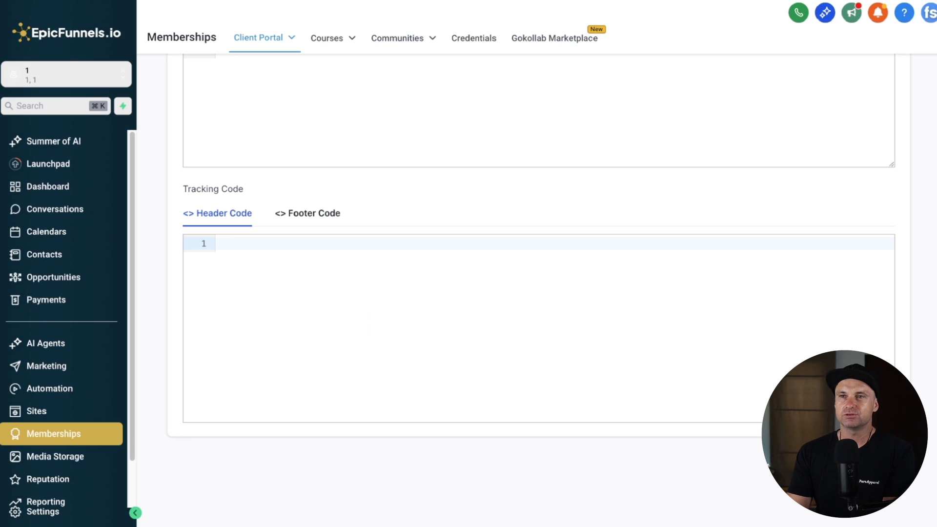
pyautogui.scroll(5, 284, 254)
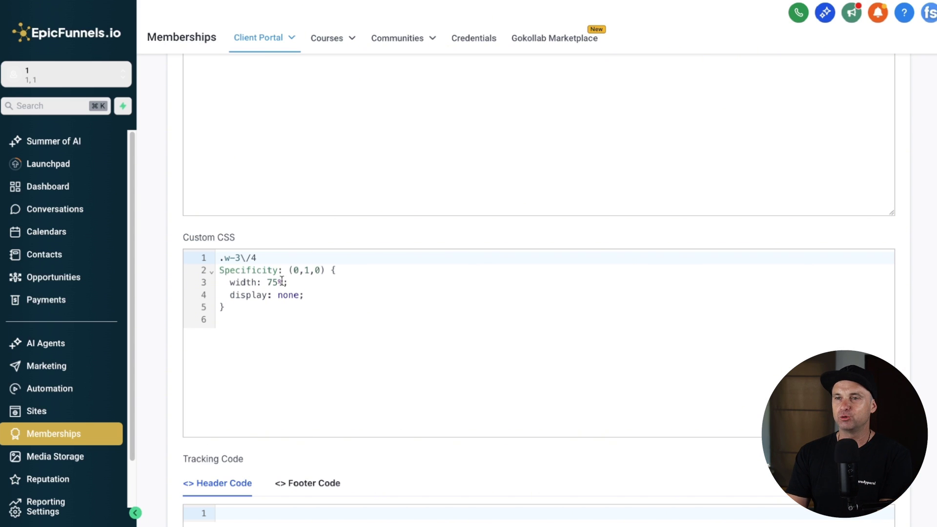
# Step: Trim the Custom CSS to .w-3\/4 { display: none !important; } and save the settings
pyautogui.moveTo(331, 267); pyautogui.dragTo(190, 270)
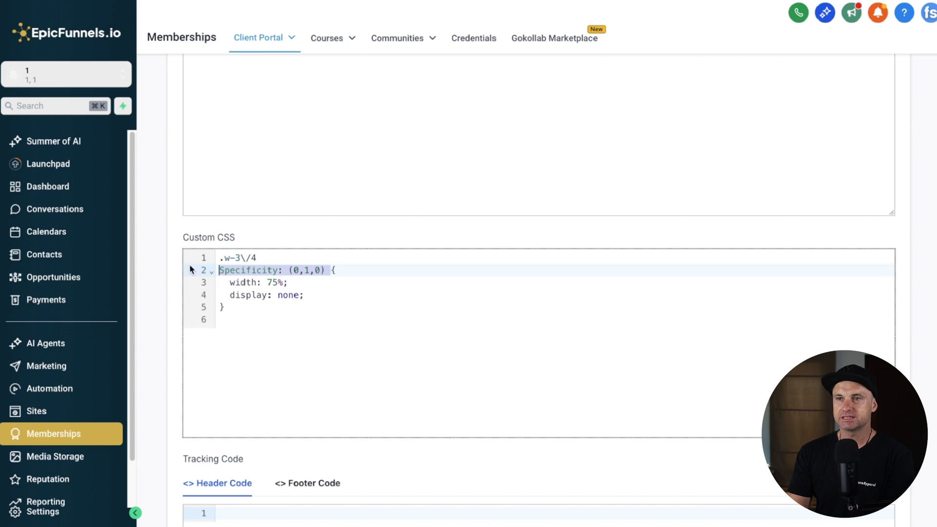
pyautogui.press('BackSpace')
pyautogui.press('BackSpace')
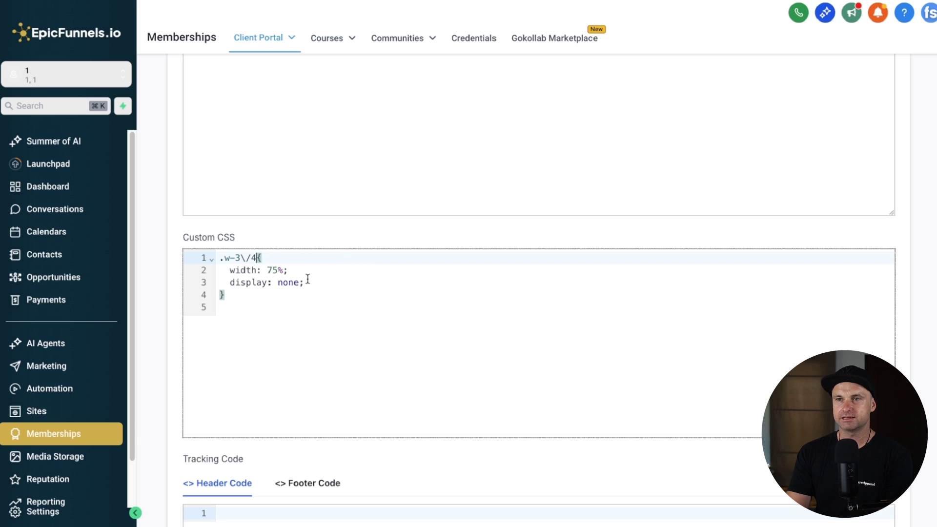
pyautogui.moveTo(308, 279); pyautogui.dragTo(219, 270)
pyautogui.press('BackSpace')
pyautogui.press('BackSpace')
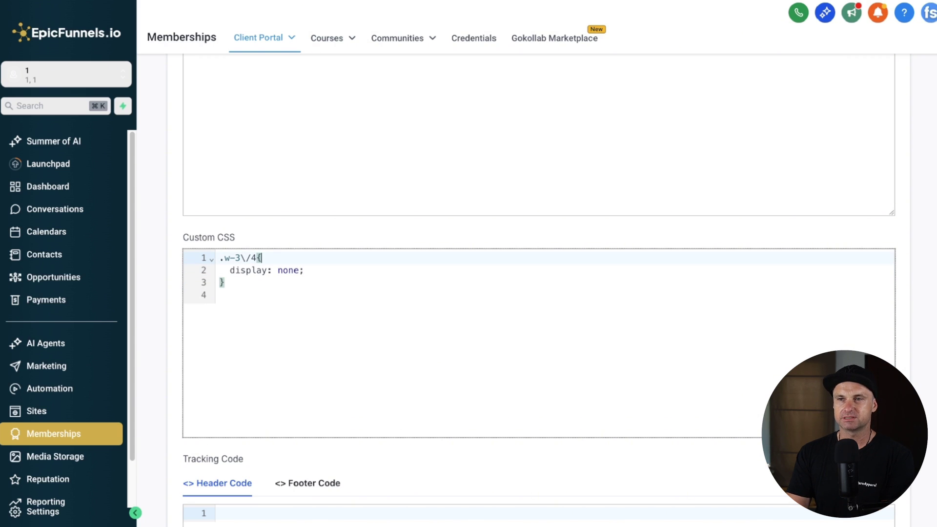
pyautogui.click(303, 269)
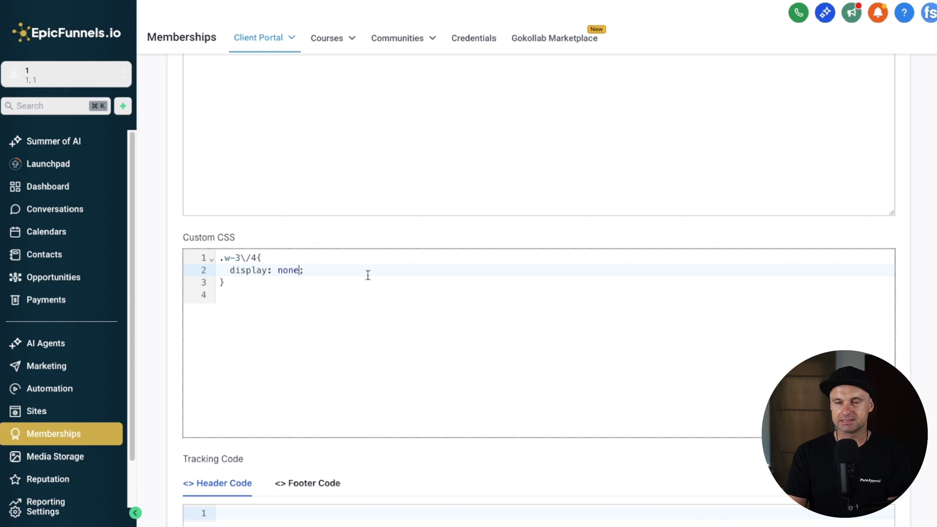
pyautogui.write('!')
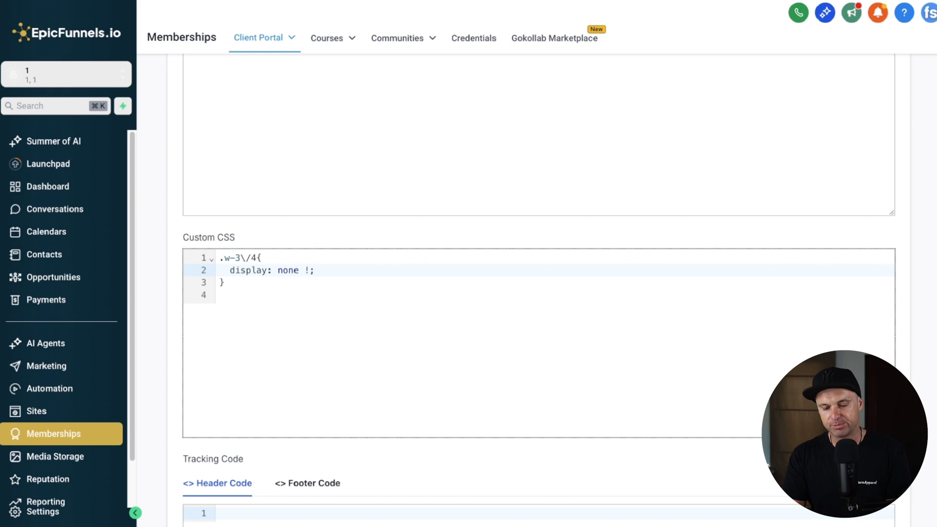
pyautogui.write('important')
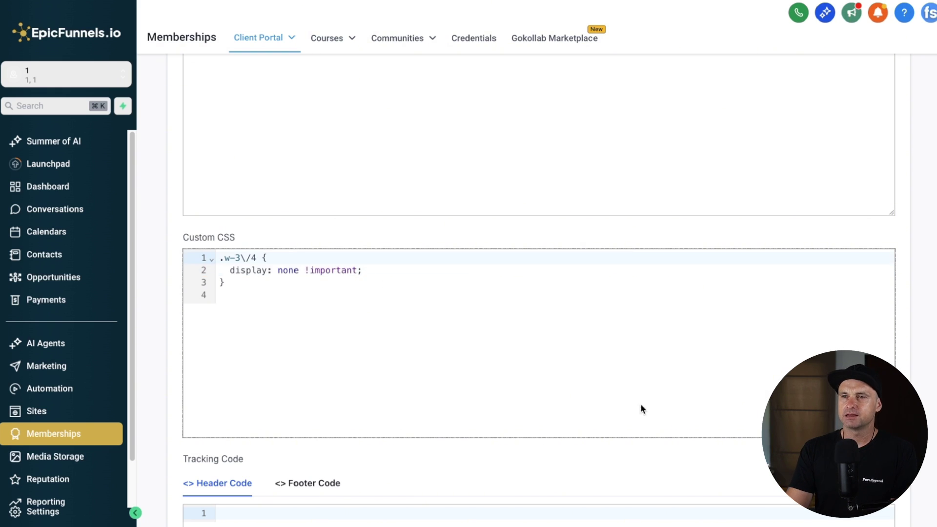
pyautogui.scroll(-4, 642, 409)
pyautogui.click(840, 523)
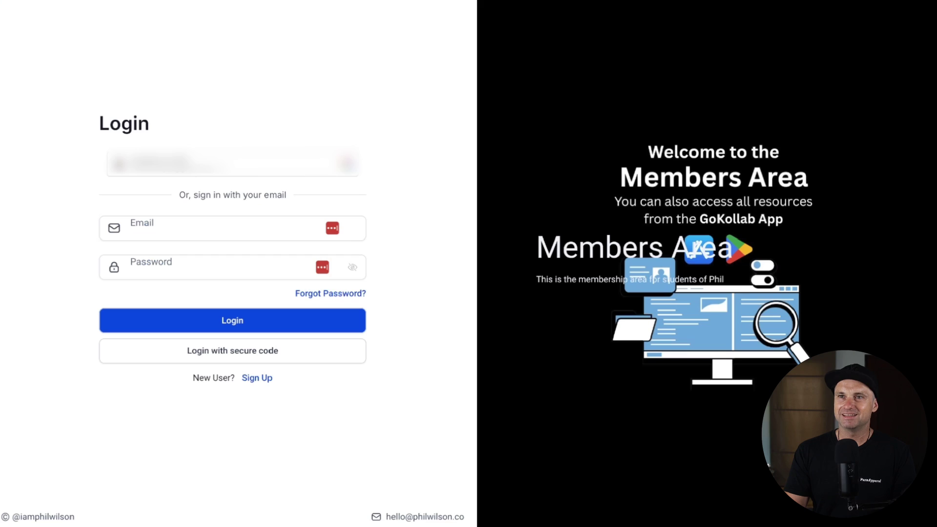
pyautogui.hotkey('ctrl', 'l')
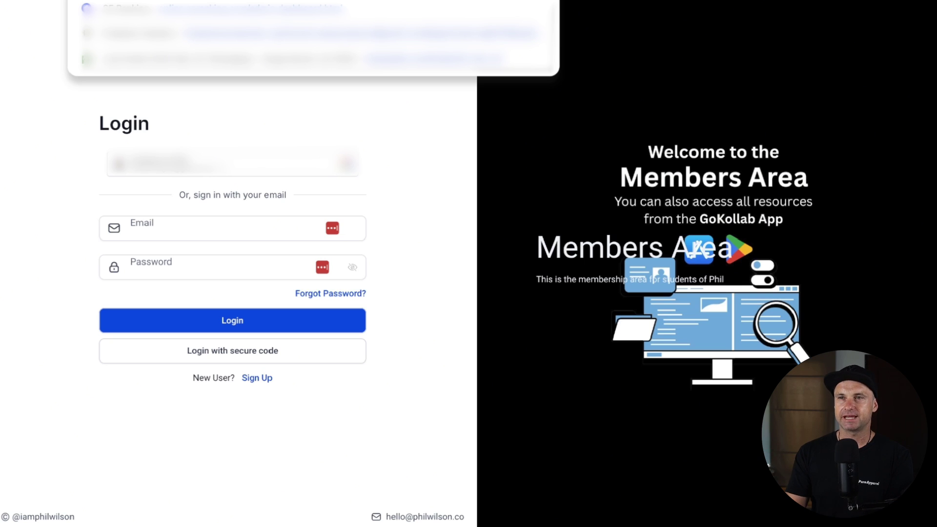
# Step: Reload the members login page, then load its URL in a new Incognito window
pyautogui.press('Return')
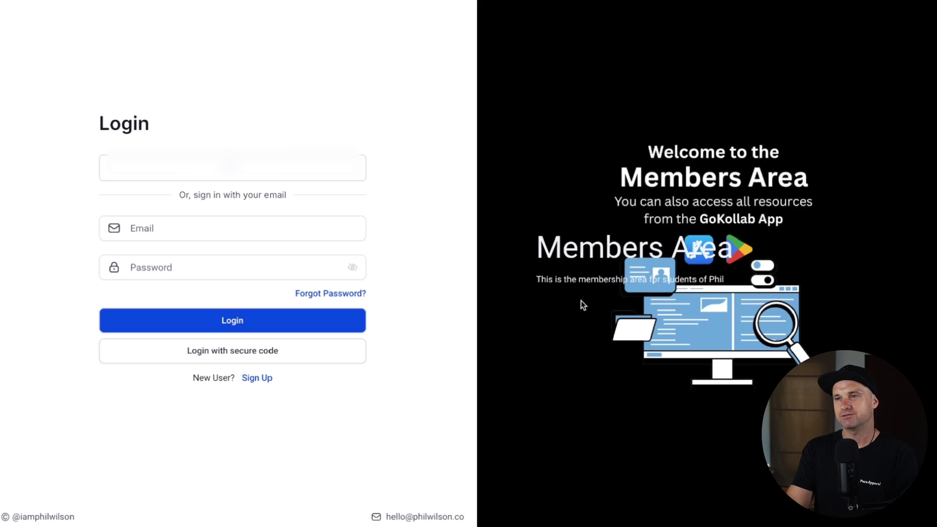
pyautogui.hotkey('ctrl', 'l')
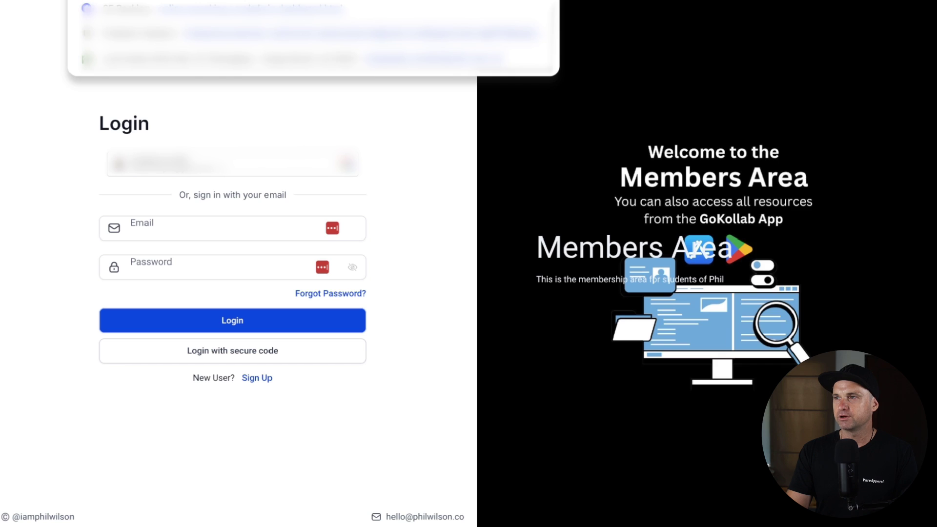
pyautogui.click(917, 1)
pyautogui.click(889, 71)
pyautogui.press('super+v')
pyautogui.press('Return')
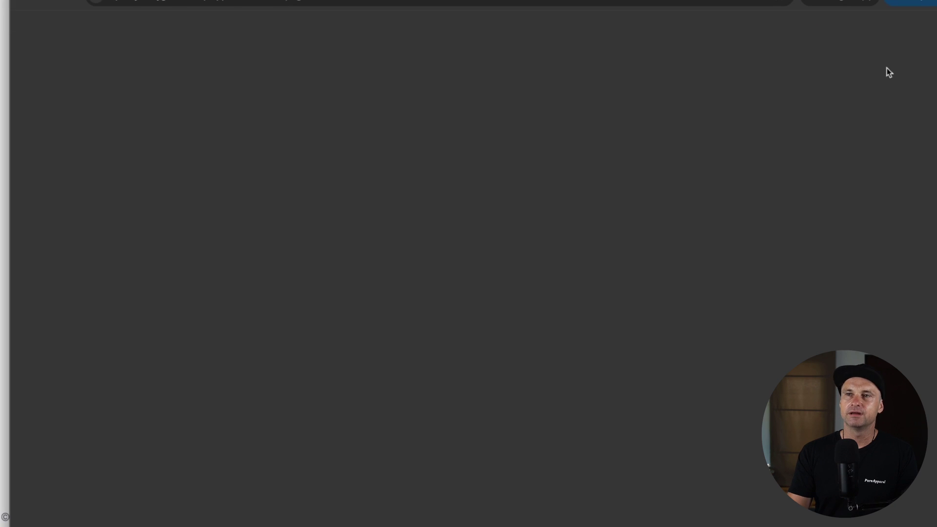